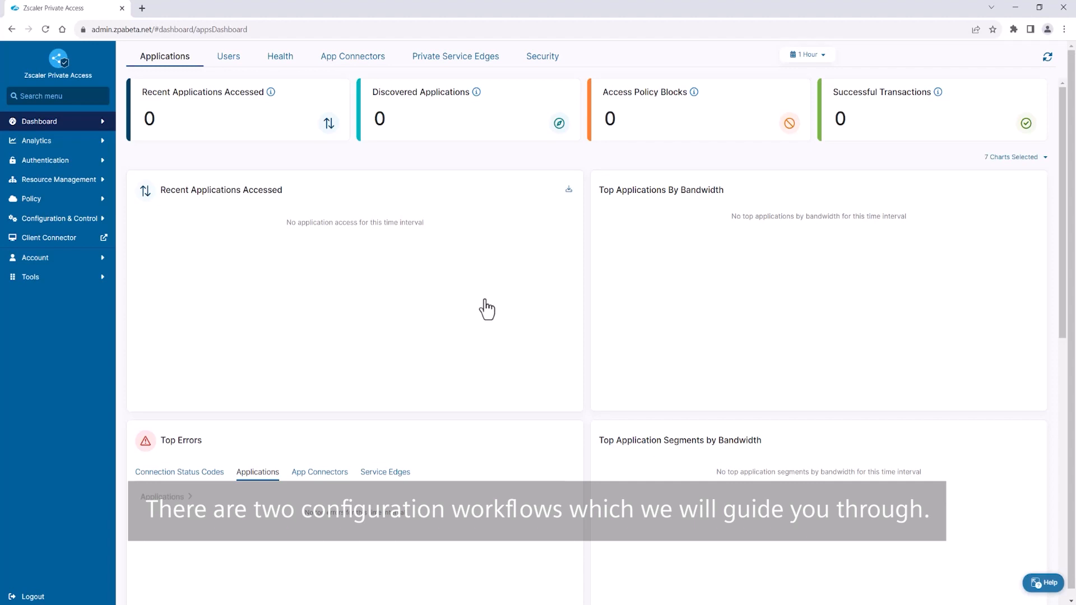
Start adding an App Connector from the App Connectors management page, using a new provisioning key.
click(100, 218)
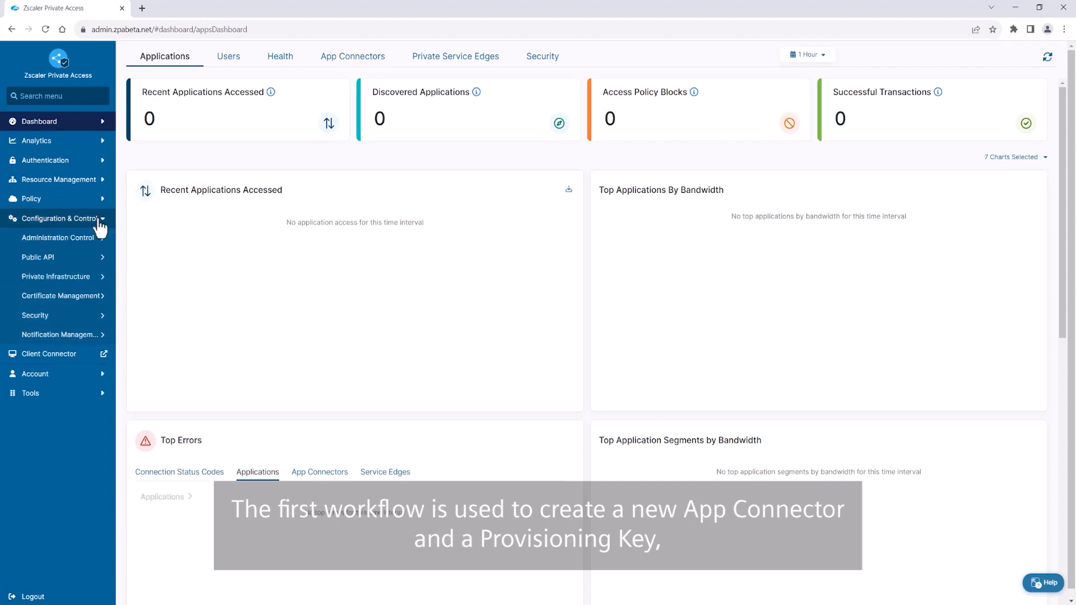
click(101, 278)
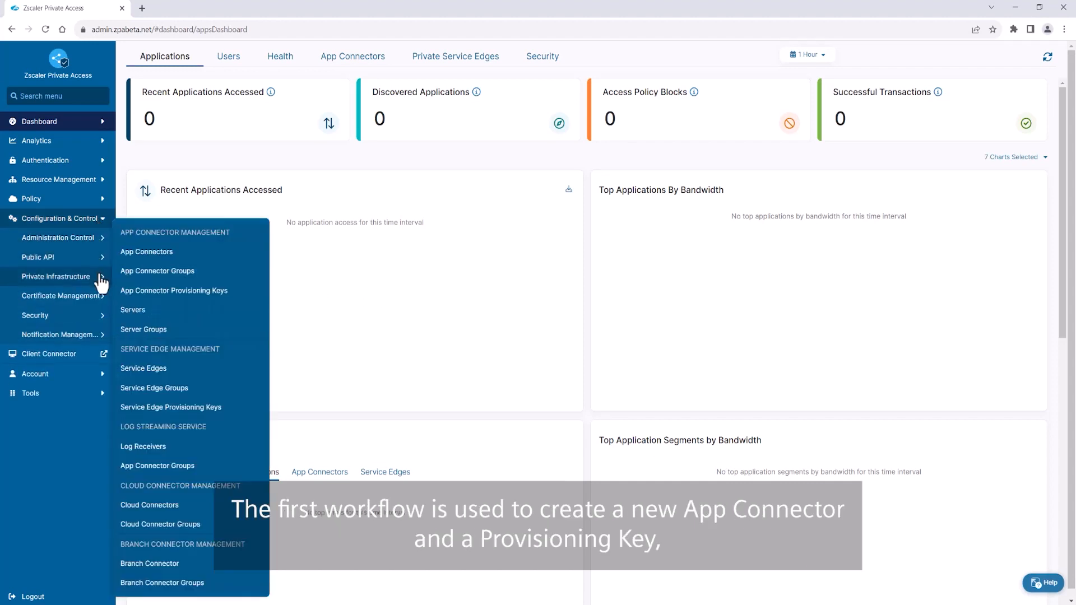
click(193, 254)
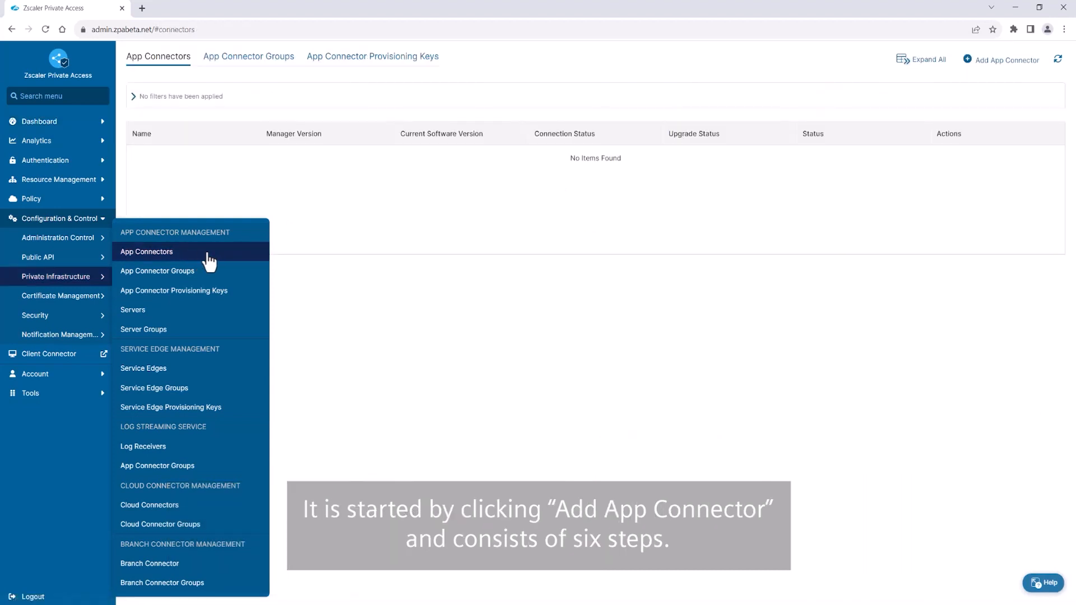
click(997, 72)
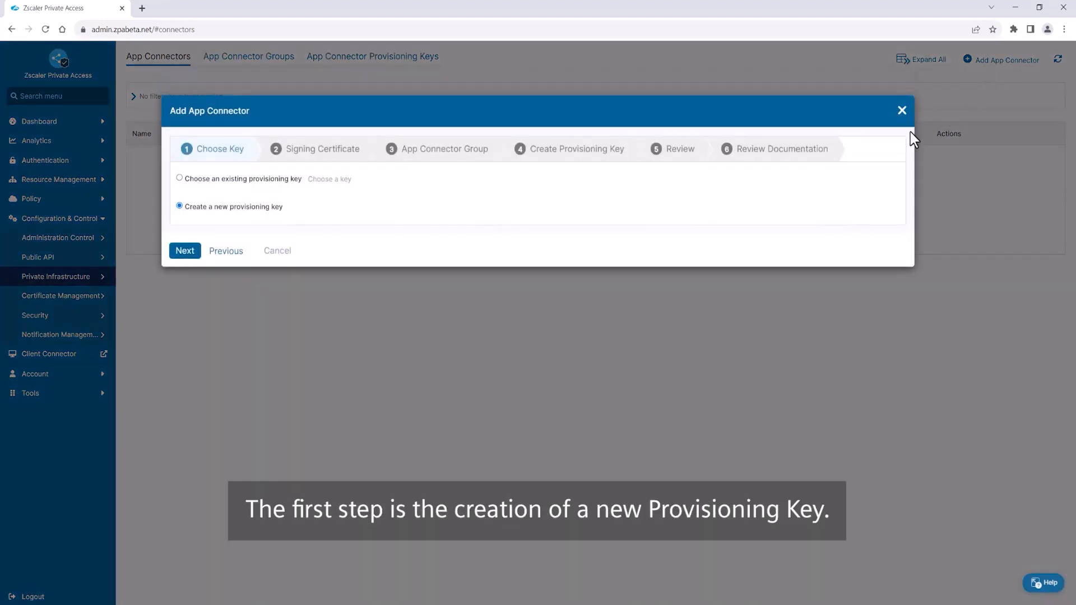
click(191, 255)
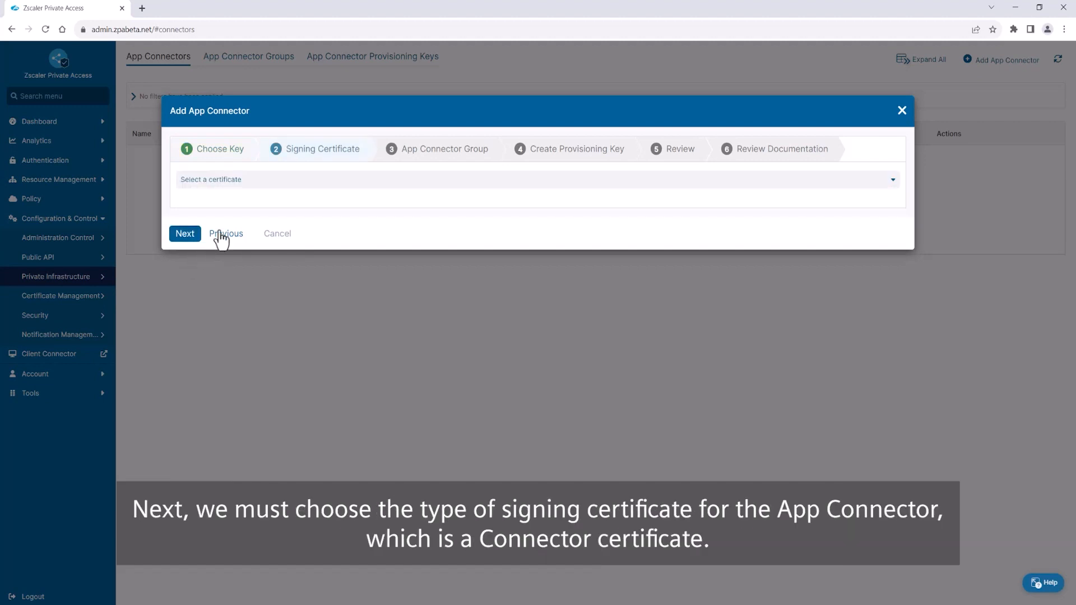
Choose Connector as the signing certificate for the App Connector and proceed to its group settings.
click(247, 193)
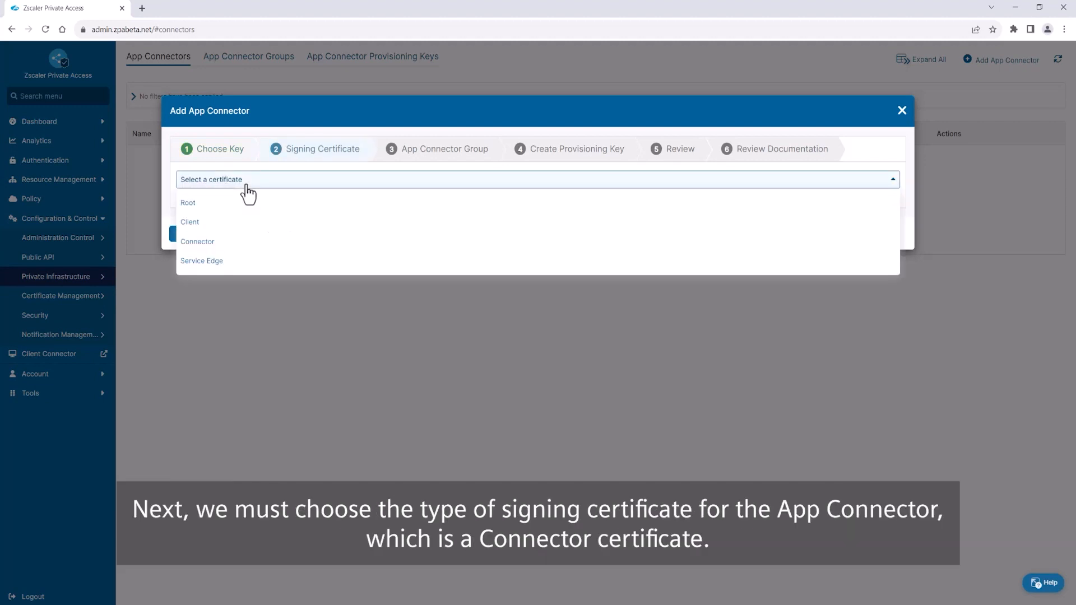
click(218, 250)
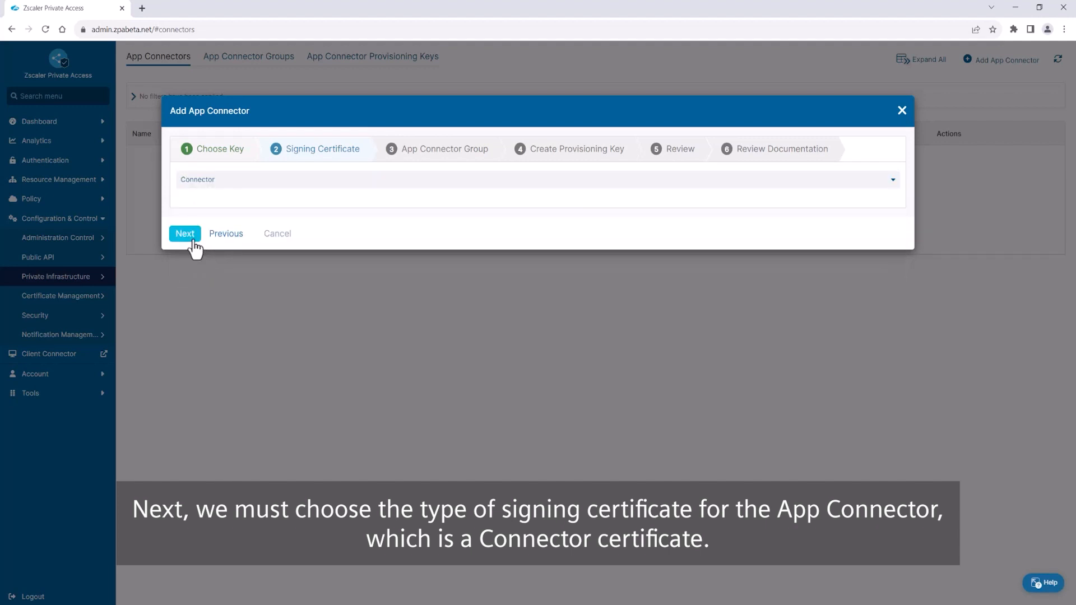
click(193, 237)
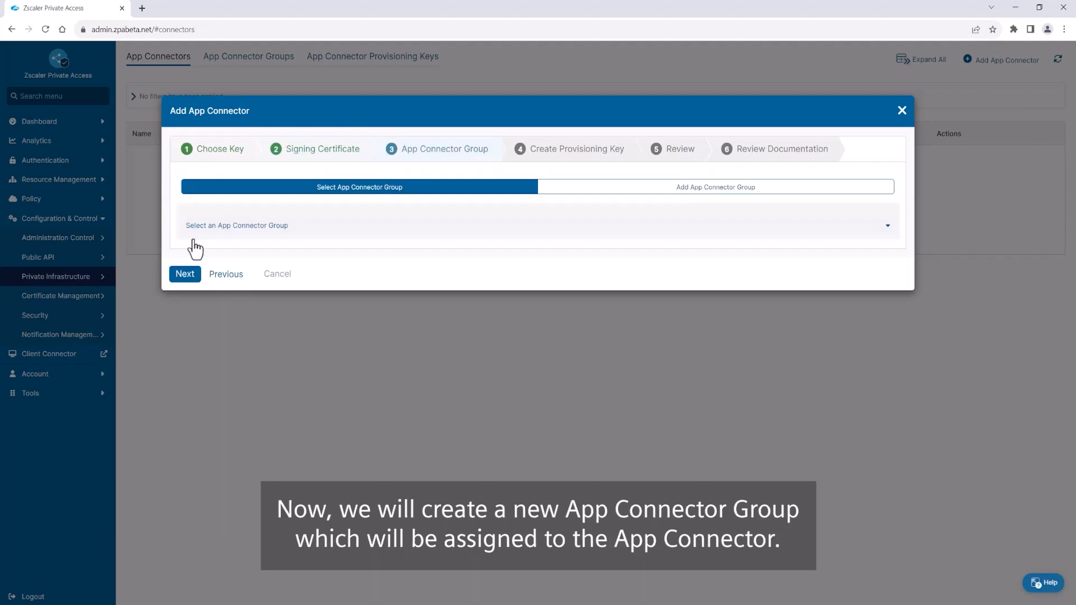
Add a new App Connector group named "Zscaler Tutorial - App Connector Group".
click(561, 191)
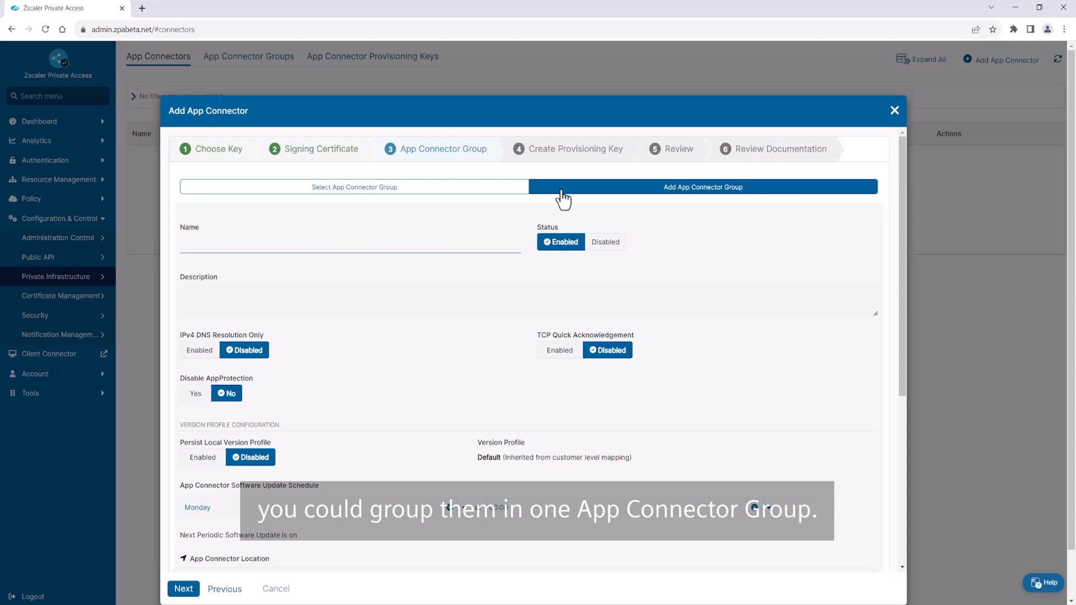
click(456, 244)
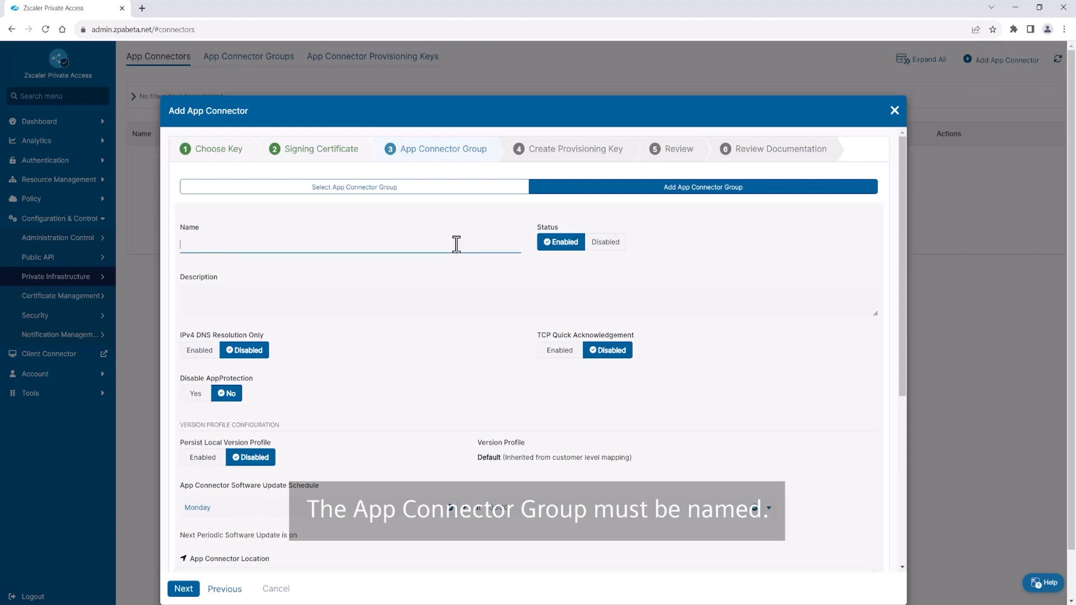
text(Zscaler Tutorial - App Connector Group)
Set the App Connector group's location to Nürnberg, Deutschland and accept the group settings.
scroll(453, 247, down, 5)
click(390, 307)
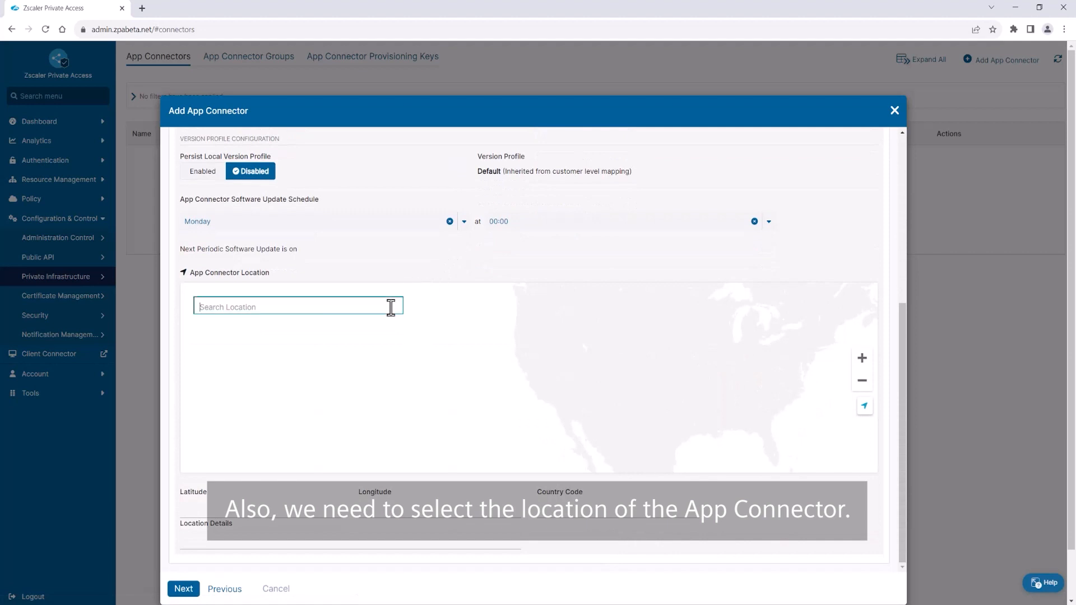
text(nu)
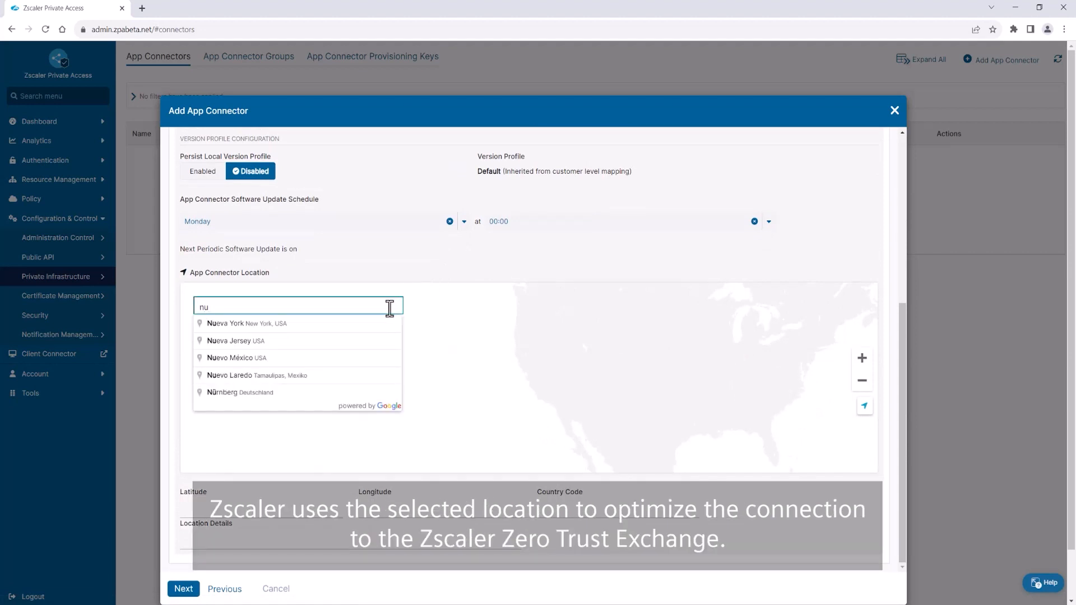
text(r)
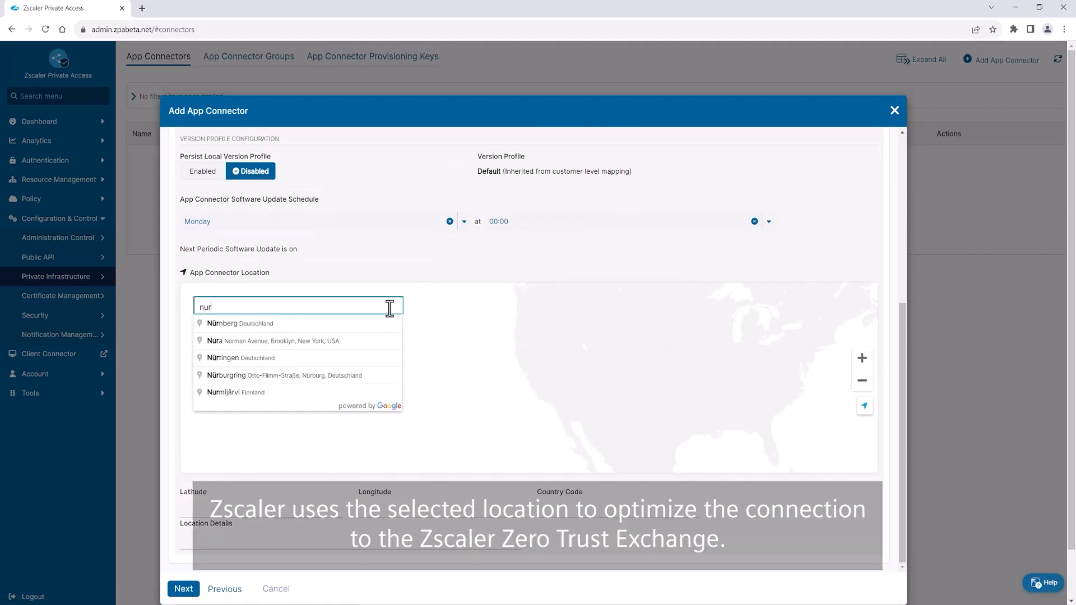
click(357, 325)
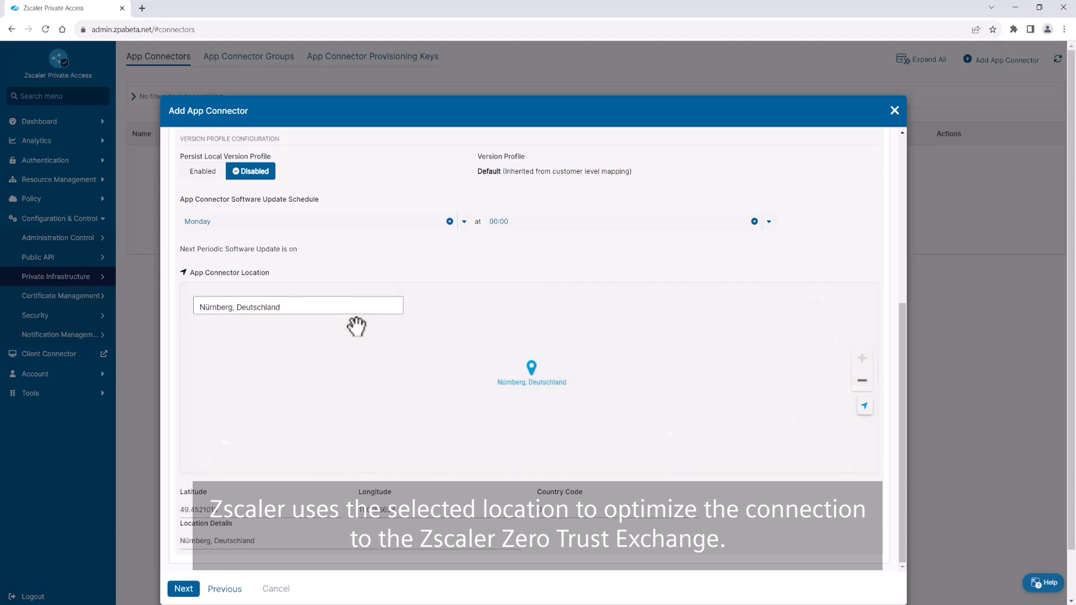
click(183, 589)
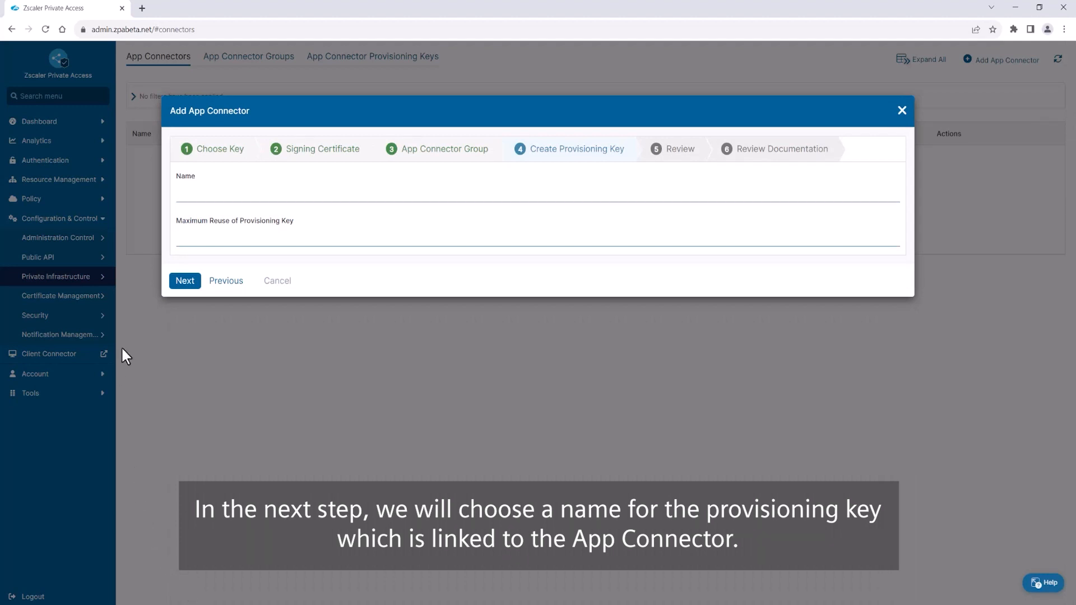
Name the provisioning key "Zscaler Tutorial - Provisioning Key" and set its maximum reuse to 5.
click(190, 196)
text(Zscaler Tutorial - Provisioning Key)
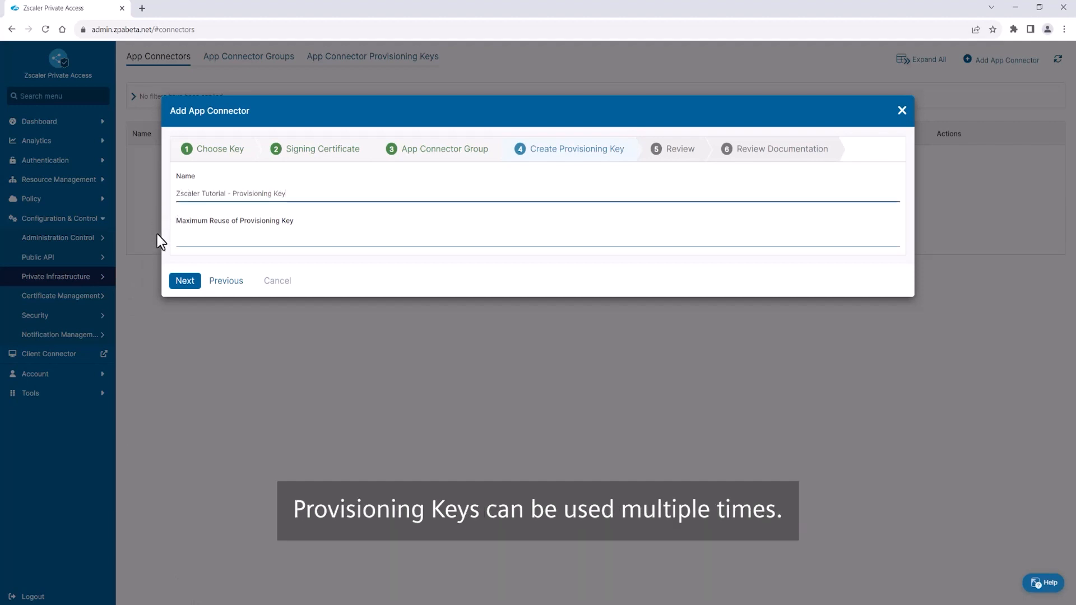
click(198, 239)
text(5)
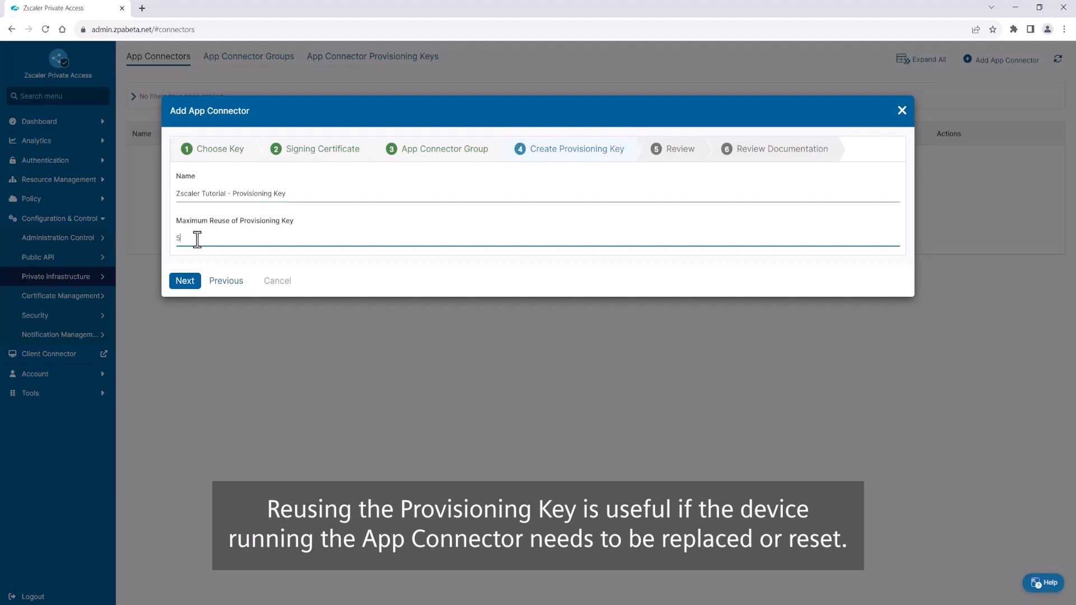
click(187, 283)
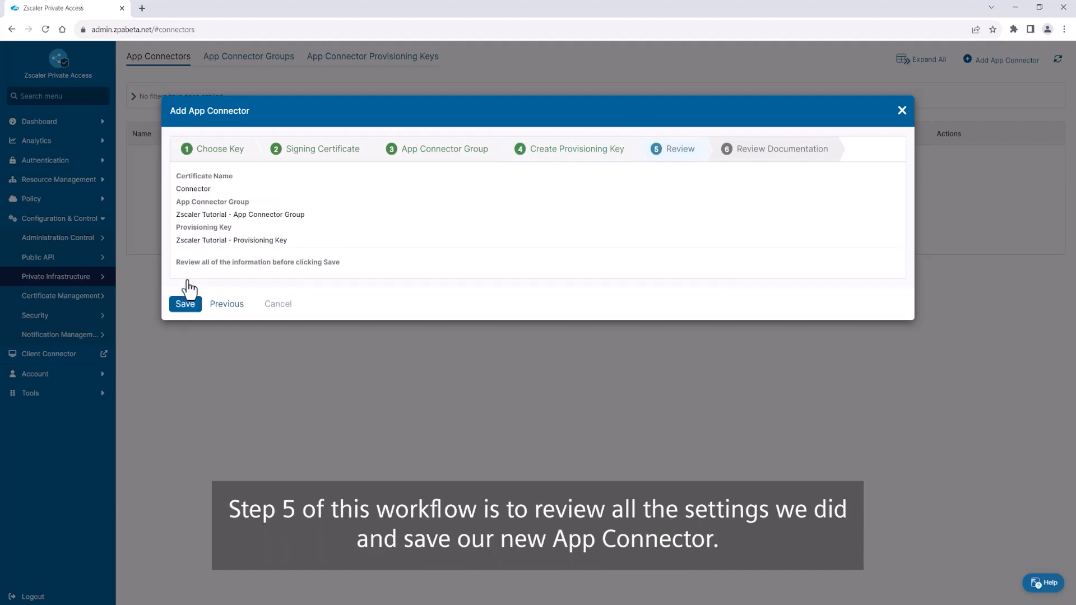
Save the App Connector configuration, then copy the generated provisioning key and finish the wizard.
click(185, 305)
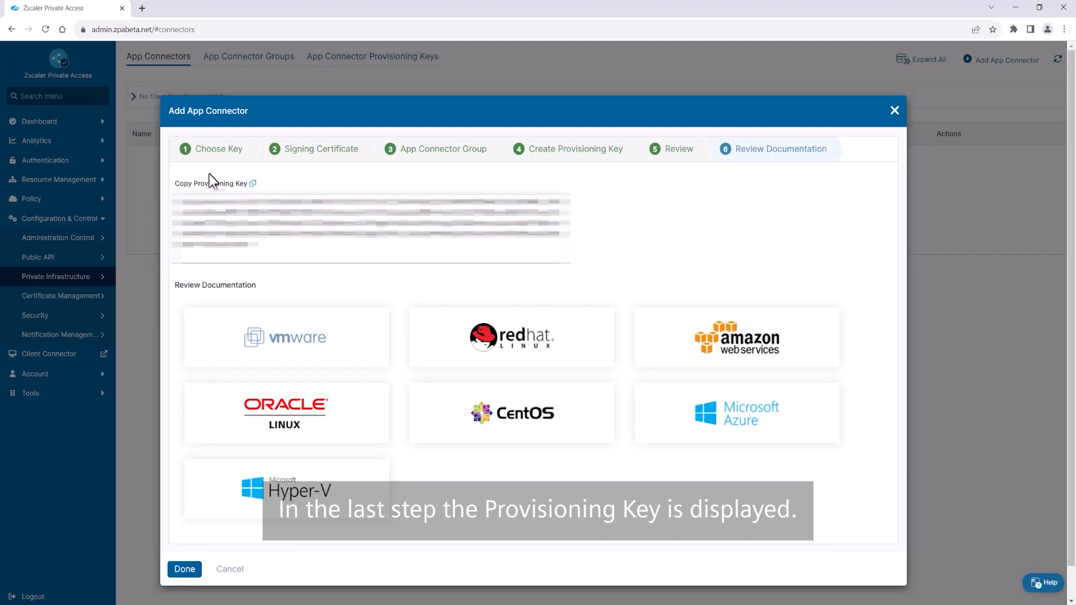
click(252, 184)
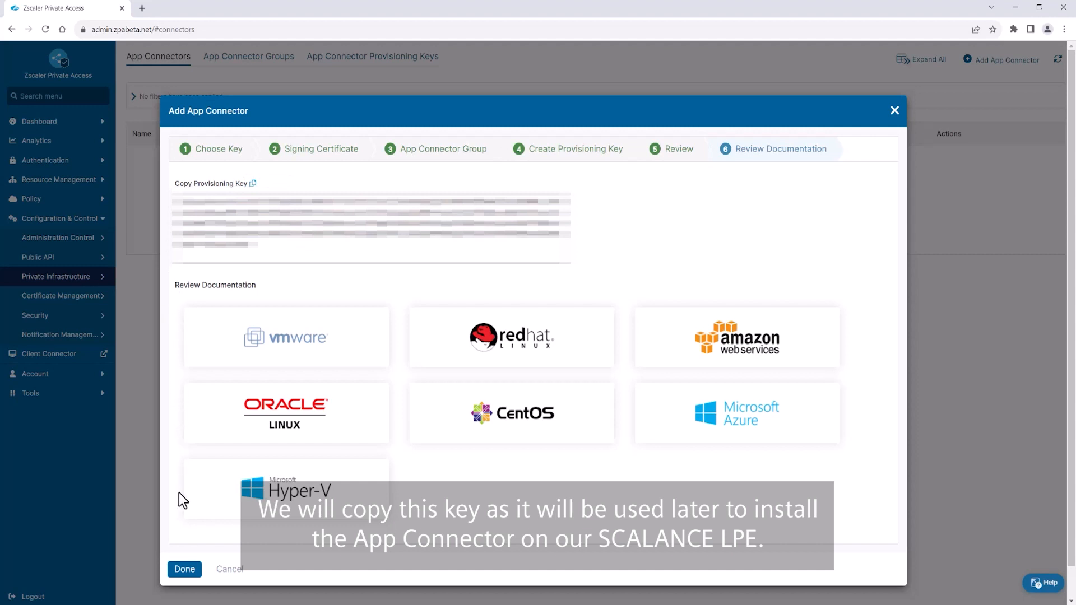
click(185, 570)
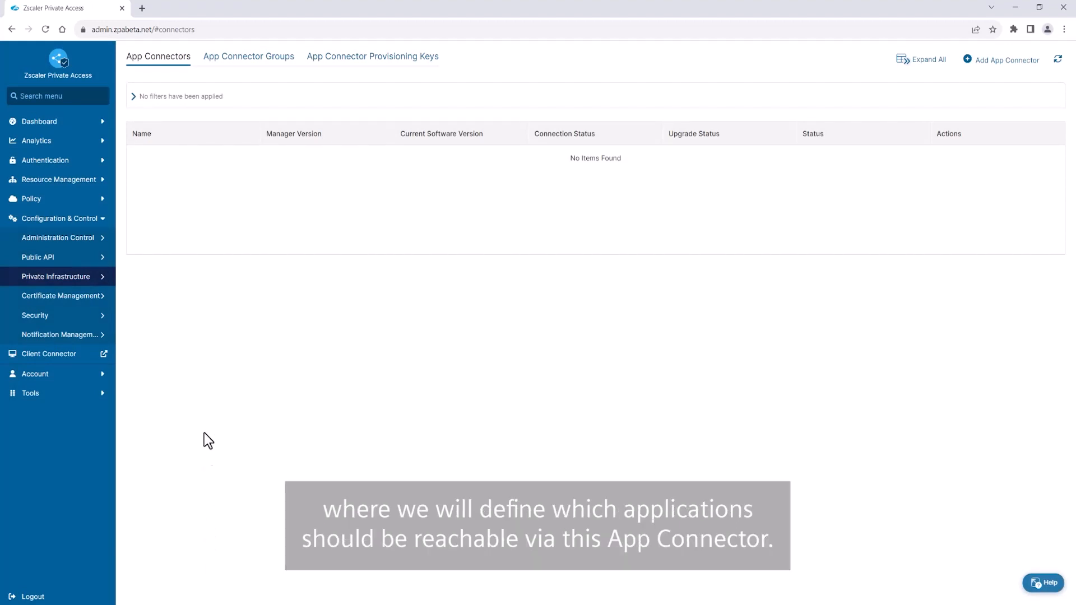
Start a new application segment in Application Management and name it "Zscaler Tutorial - Application Segment".
click(98, 180)
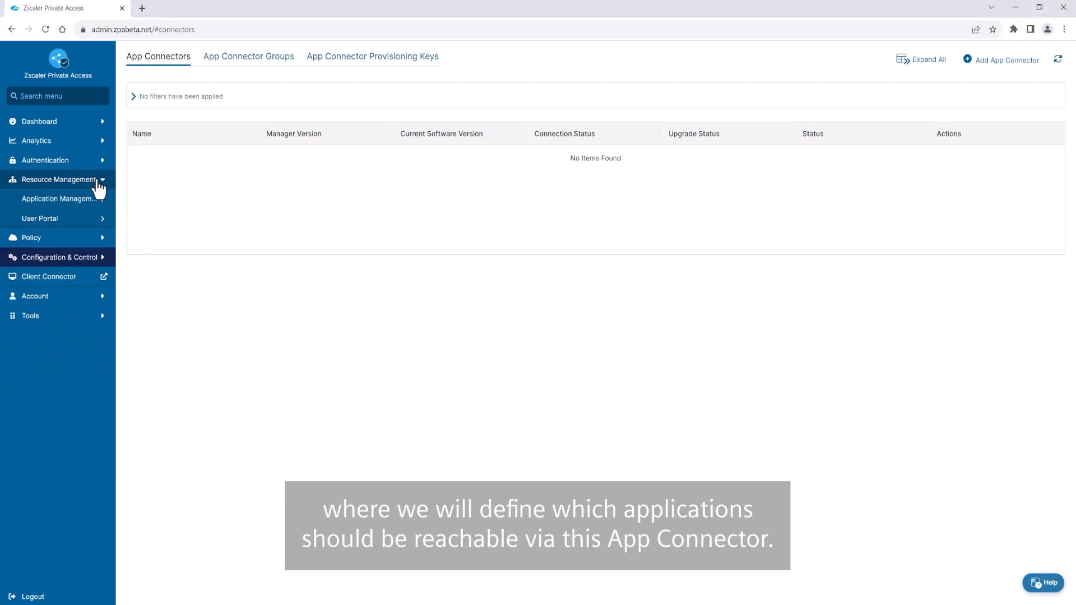
mouse_move(104, 205)
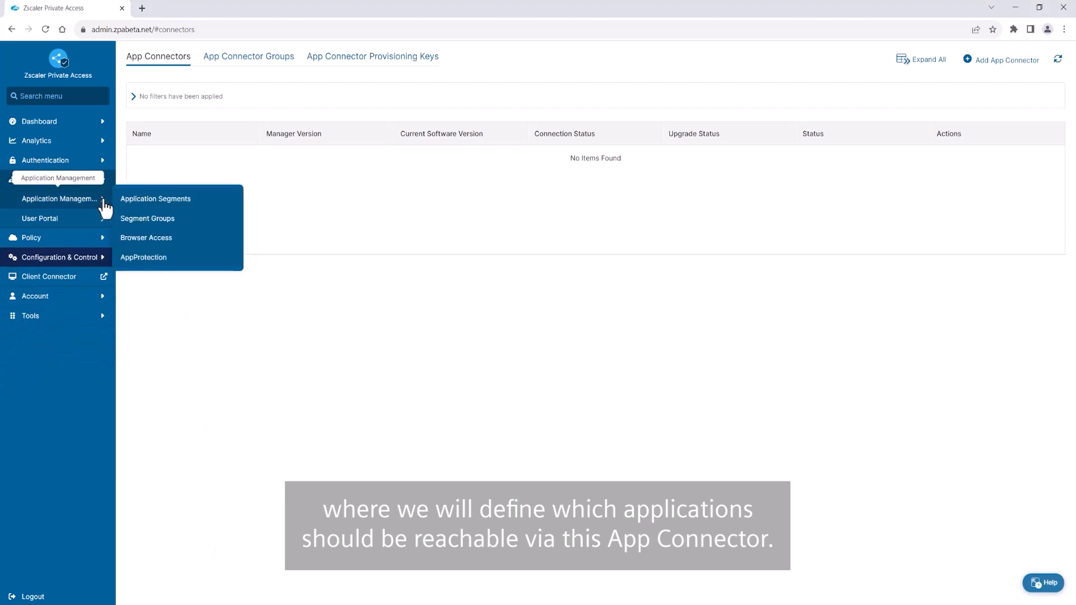
click(205, 204)
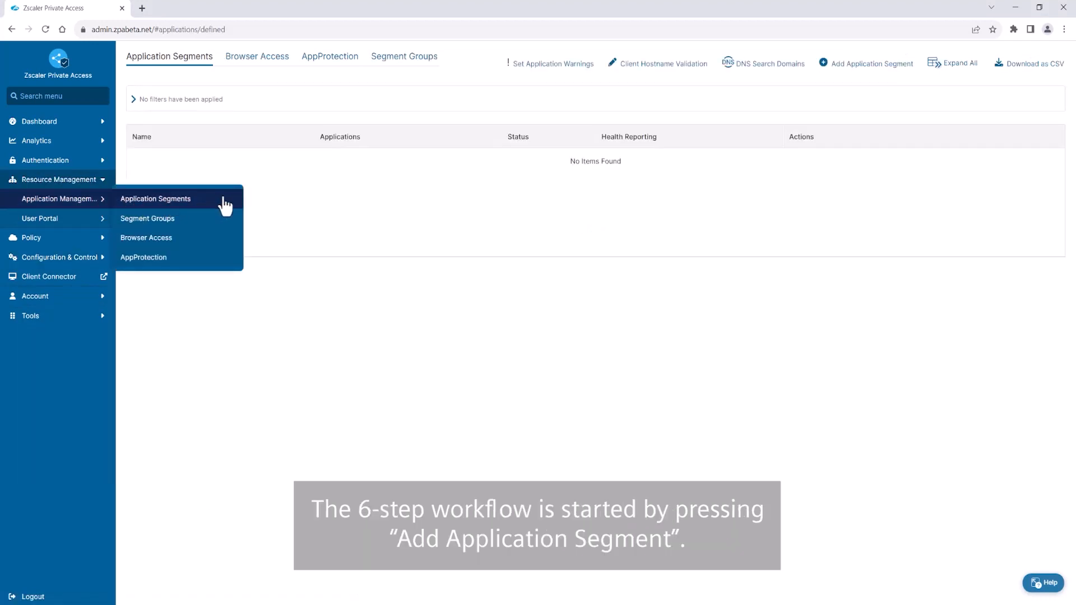
click(850, 76)
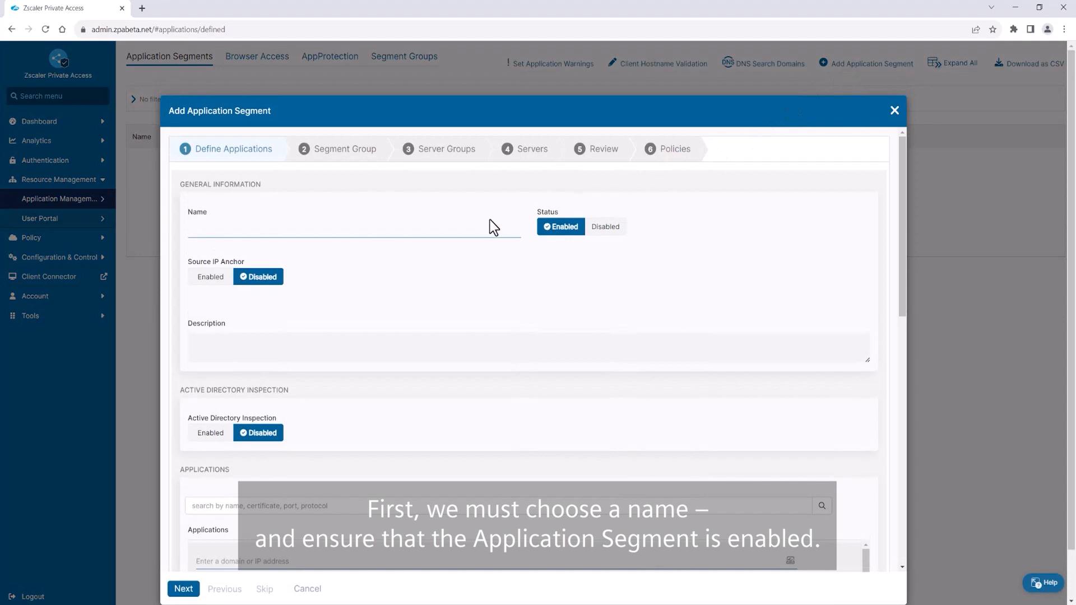
click(466, 229)
text(Zscaler Tutorial - Application Segment)
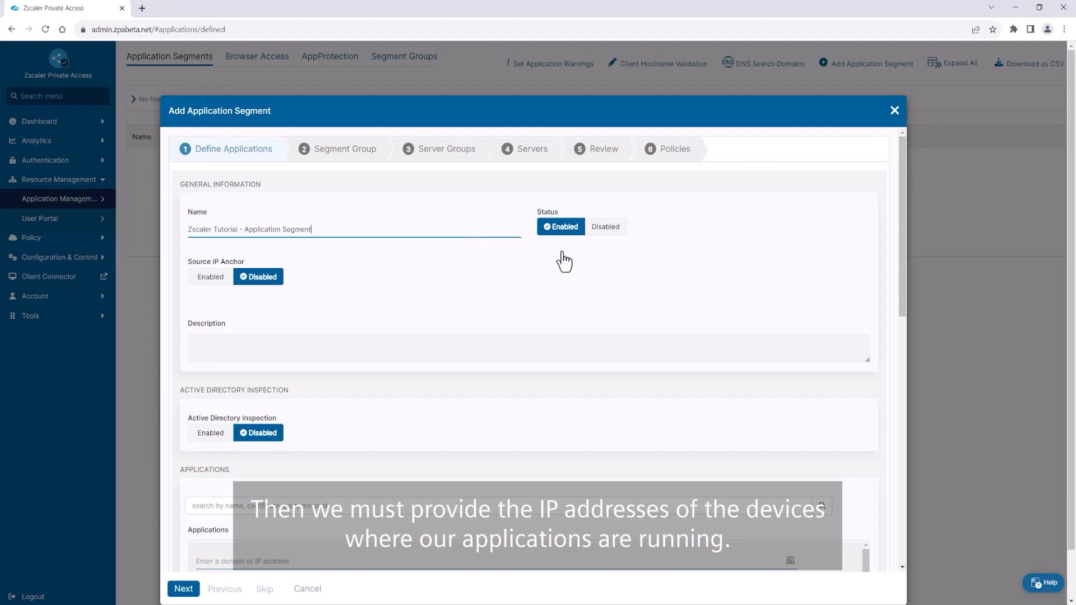
Enter 172.16.25.20 as the application address of the segment.
scroll(564, 261, down, 3)
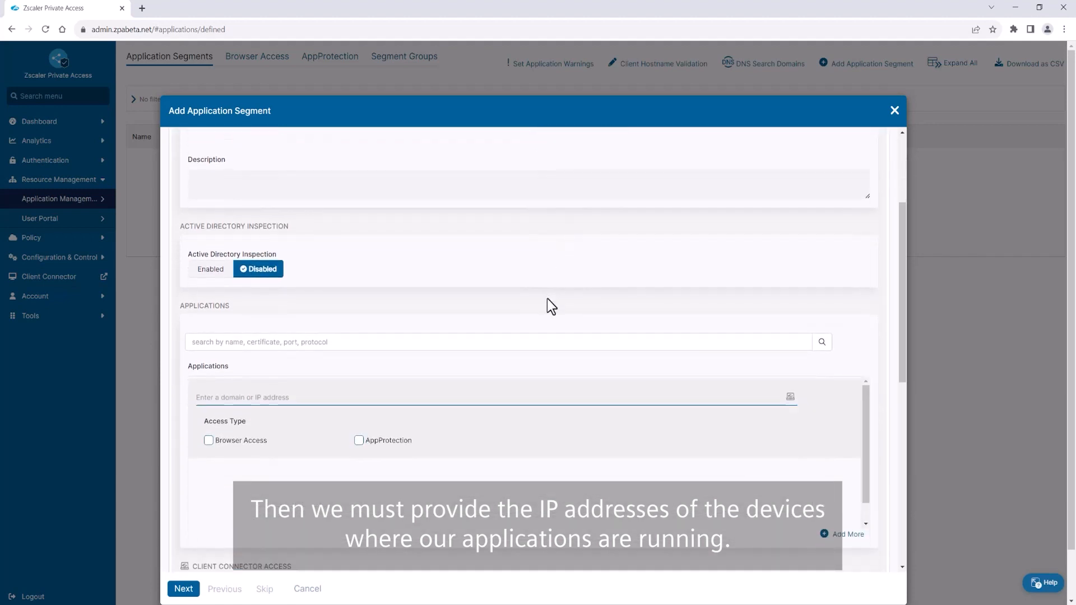
click(510, 394)
key(ctrl+v)
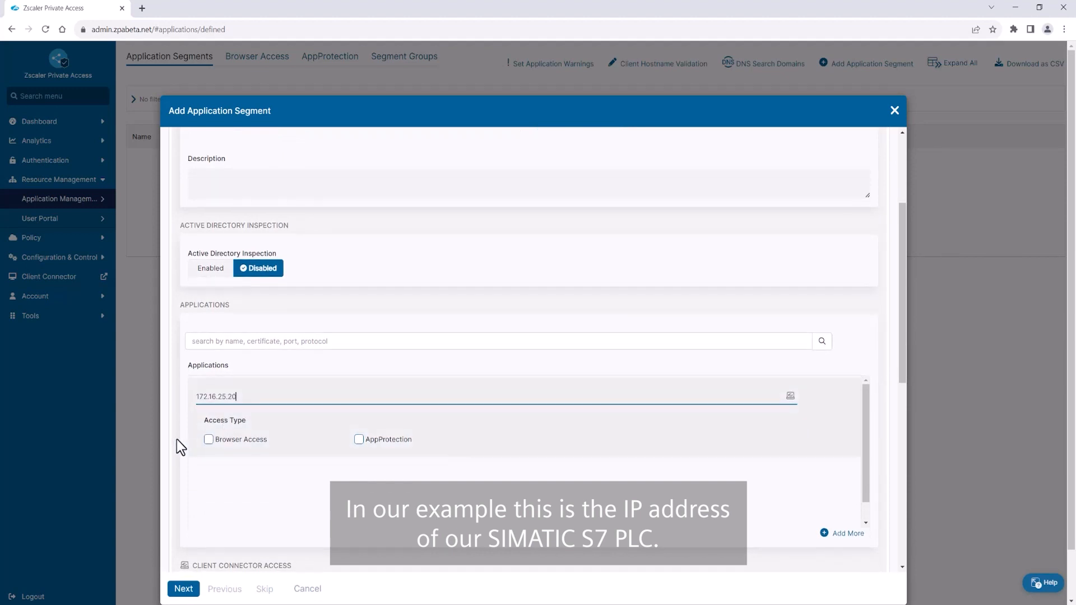
Define the TCP port ranges 80 to 80 and 102 to 102 for the application segment and accept the application settings.
scroll(177, 439, down, 5)
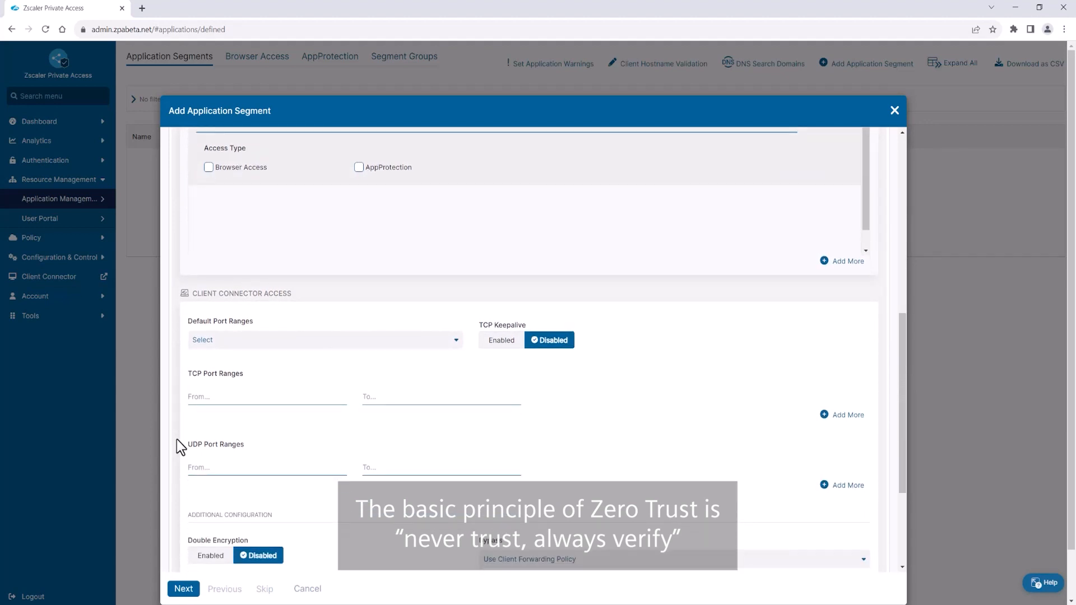
click(206, 398)
text(80)
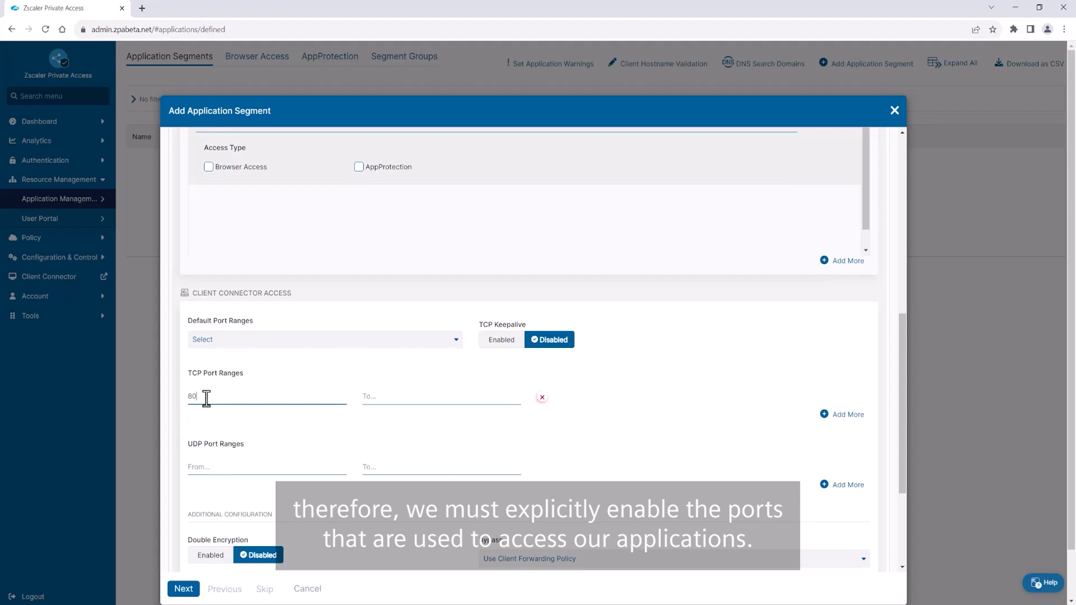
click(371, 395)
text(80)
click(830, 415)
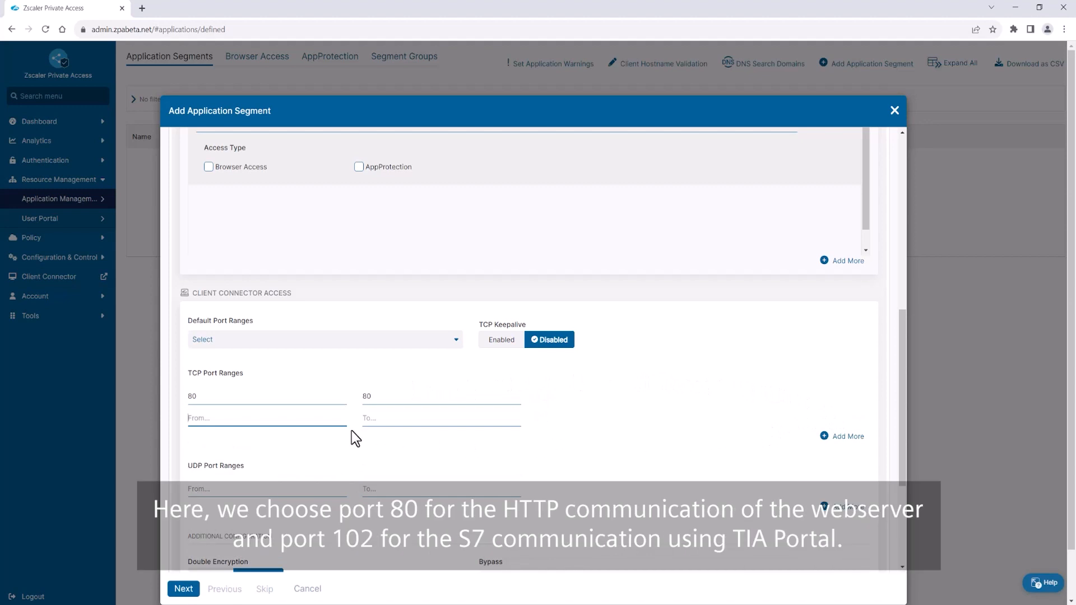
text(102)
click(378, 418)
text(102)
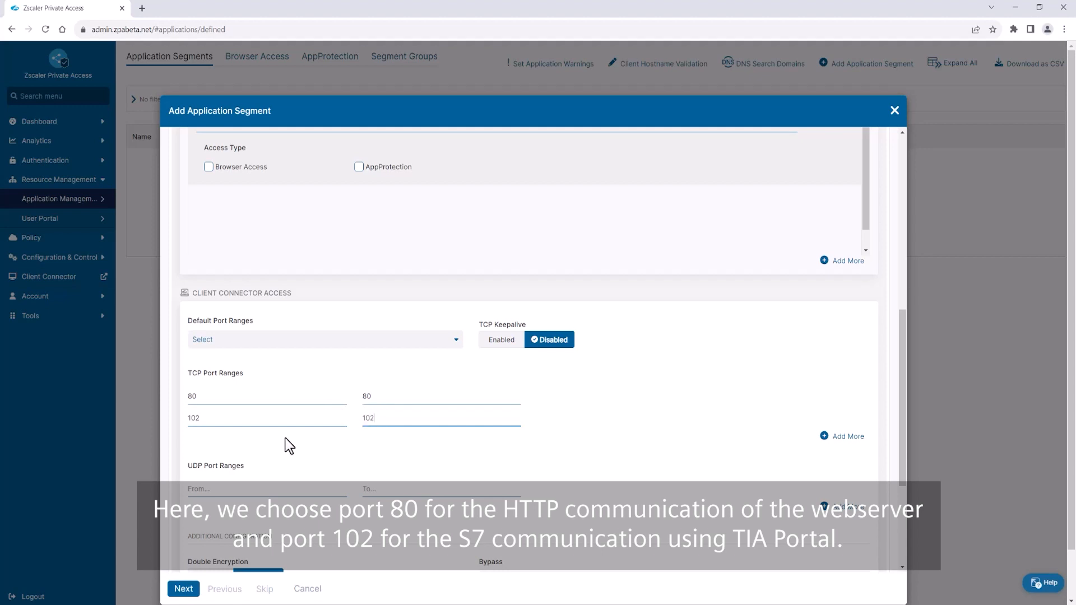
click(178, 594)
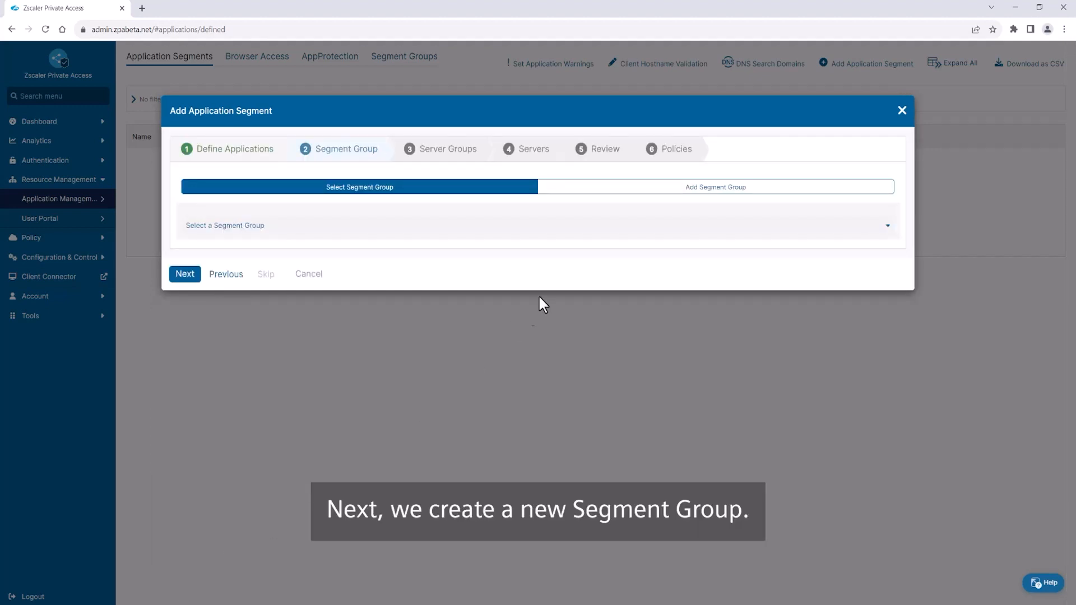
Create a new segment group named "Zscaler Tutorial - Segment Group" for the application segment and continue to the server groups.
click(658, 193)
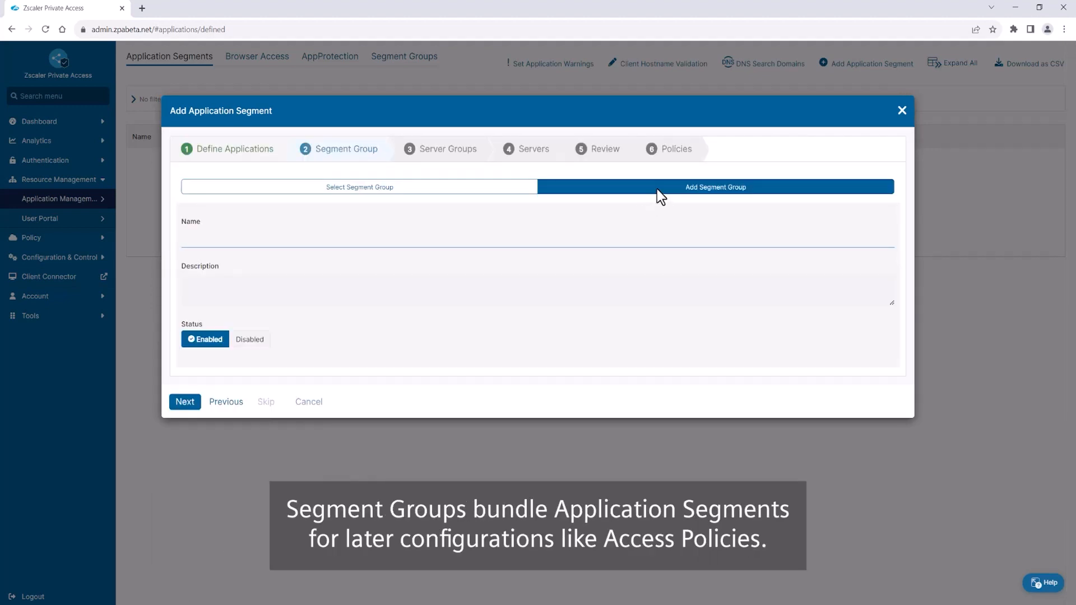
click(545, 240)
text(Zscaler Tutorial - Segment Group)
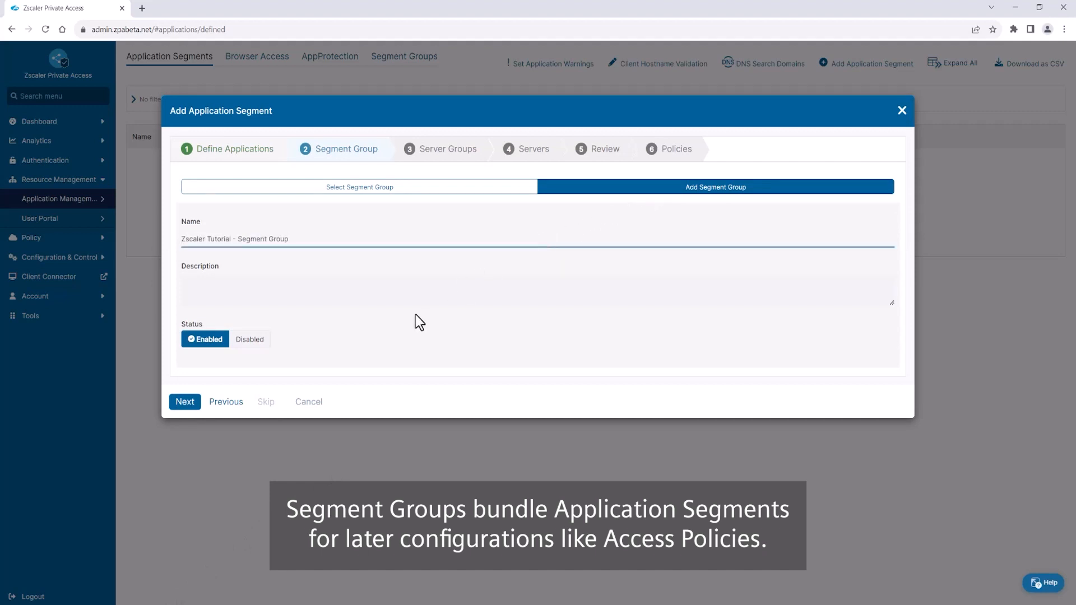
click(185, 401)
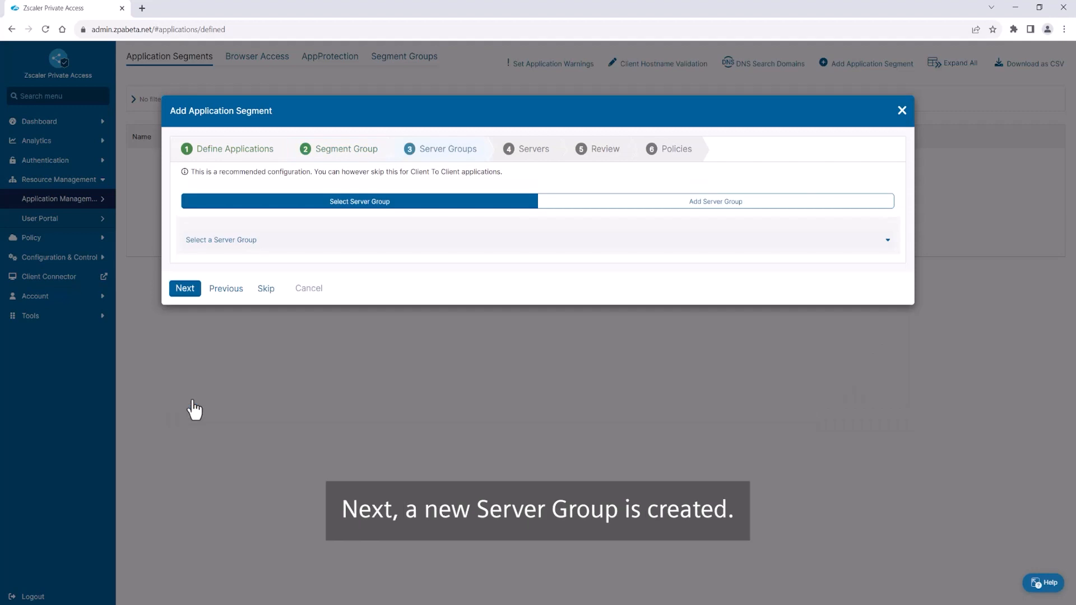
Add server group "Zscaler Tutorial - Server Group" with "Zscaler Tutorial - App Connector Group" assigned, and save the application segment.
click(555, 209)
click(496, 256)
text(Zscaler Tutorial - Server Group)
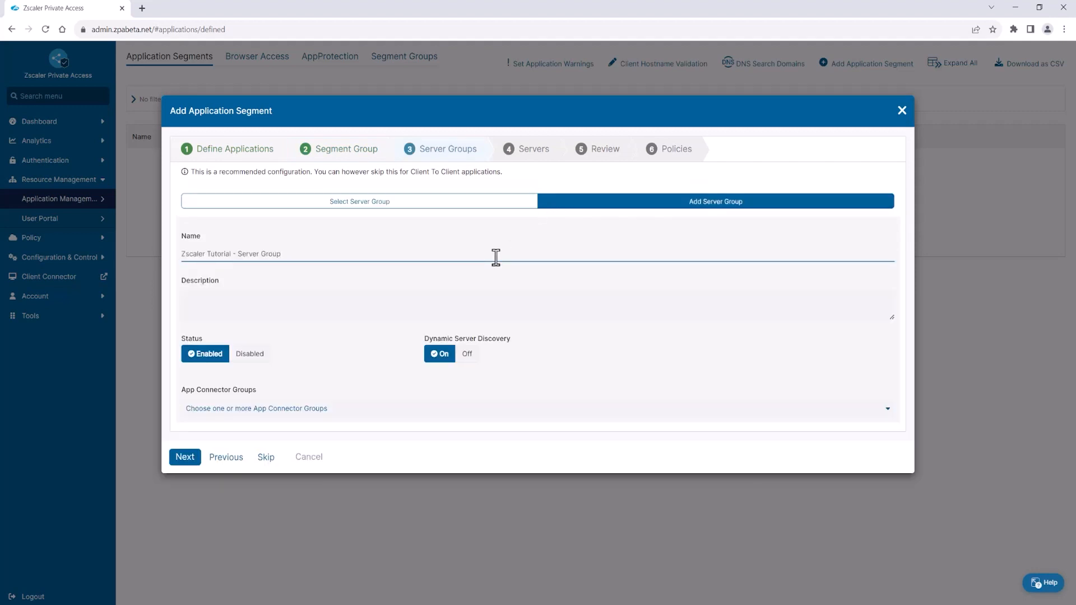
click(536, 409)
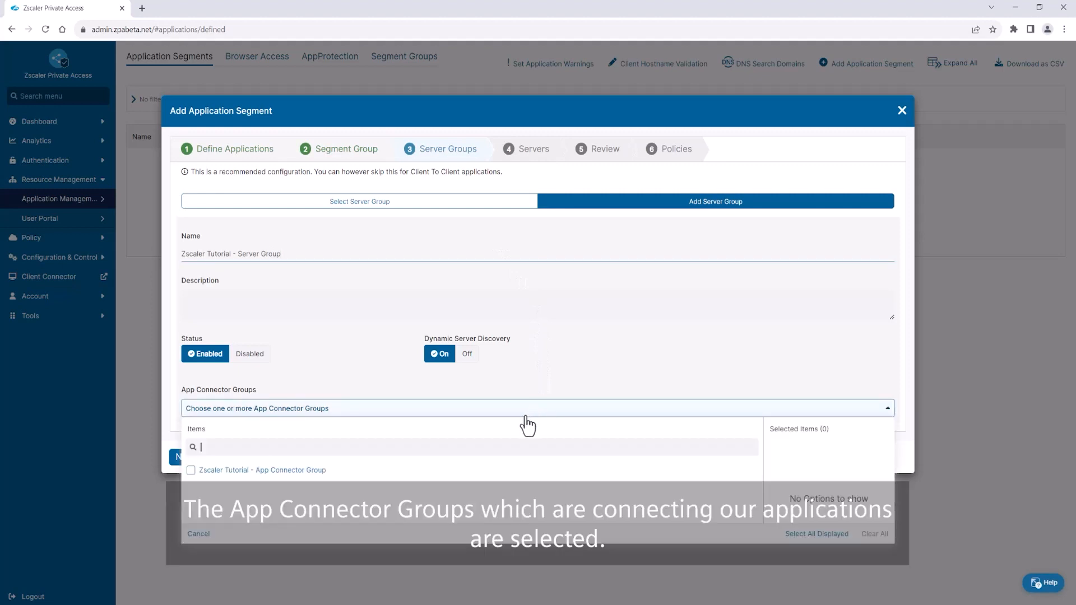
click(325, 471)
click(164, 433)
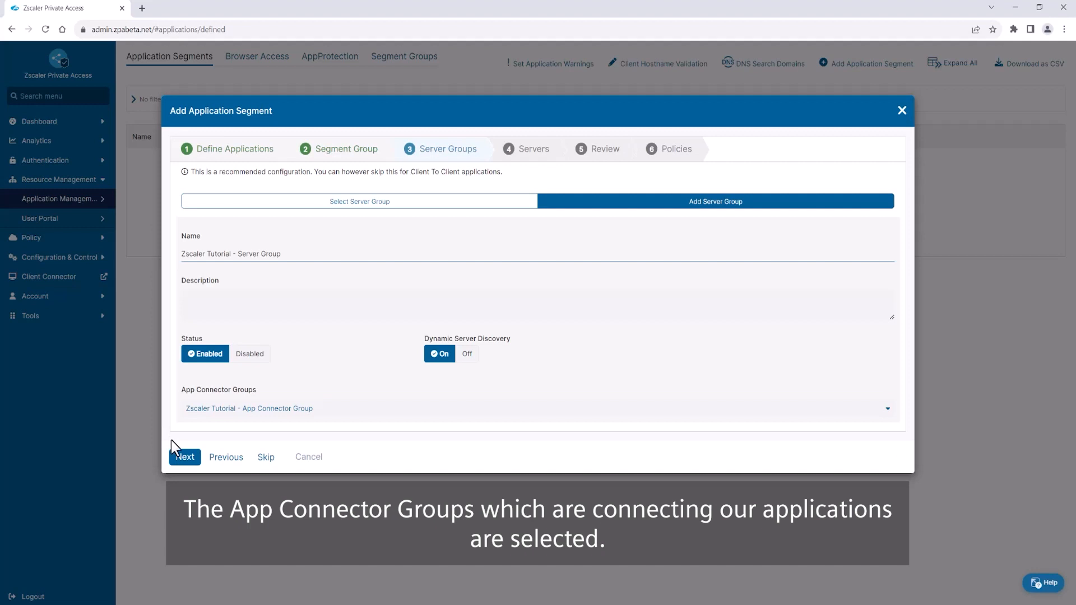
click(181, 457)
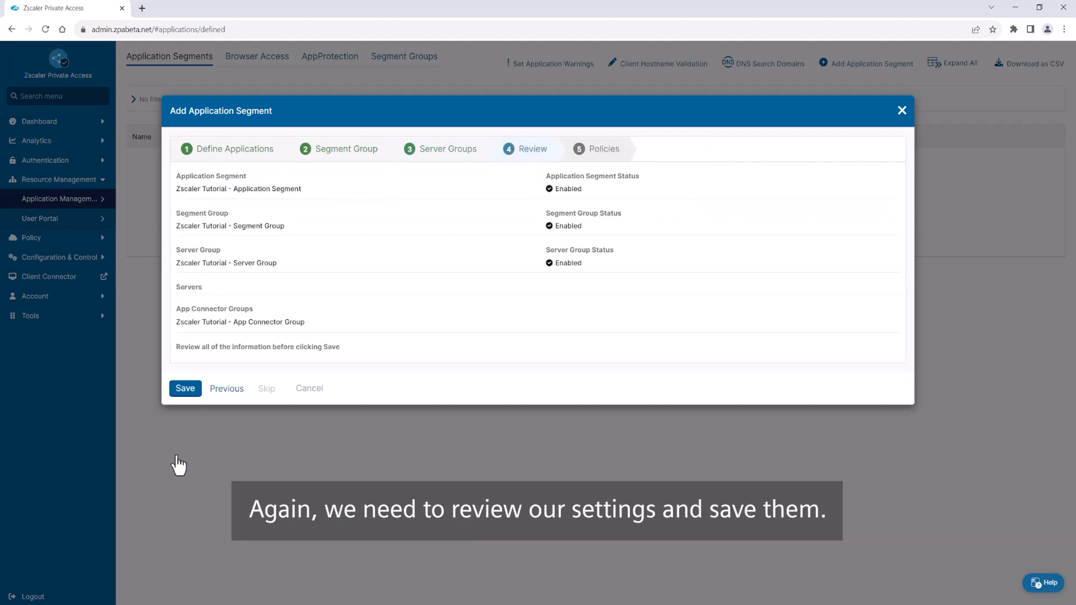
click(185, 389)
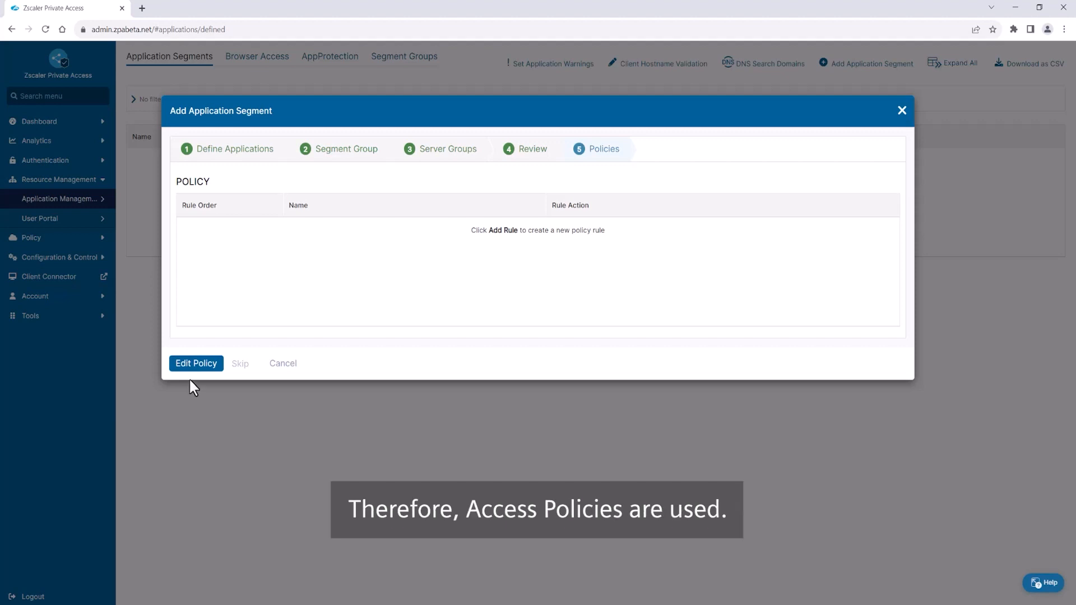
Proceed to editing the access policies and start a new rule named "Zscaler Tutorial - Access Policy".
click(193, 368)
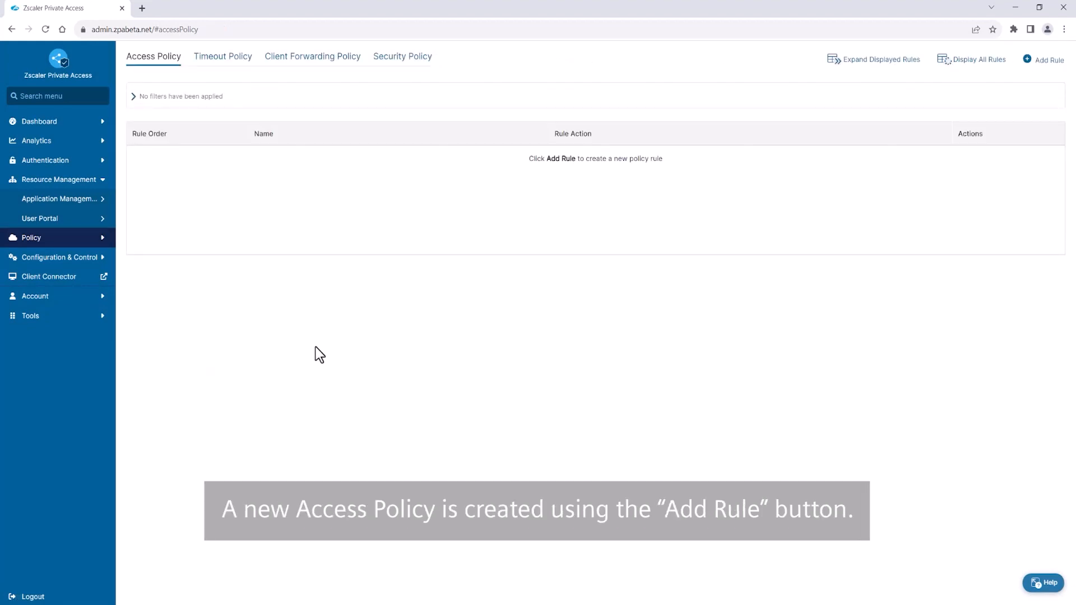
click(1028, 61)
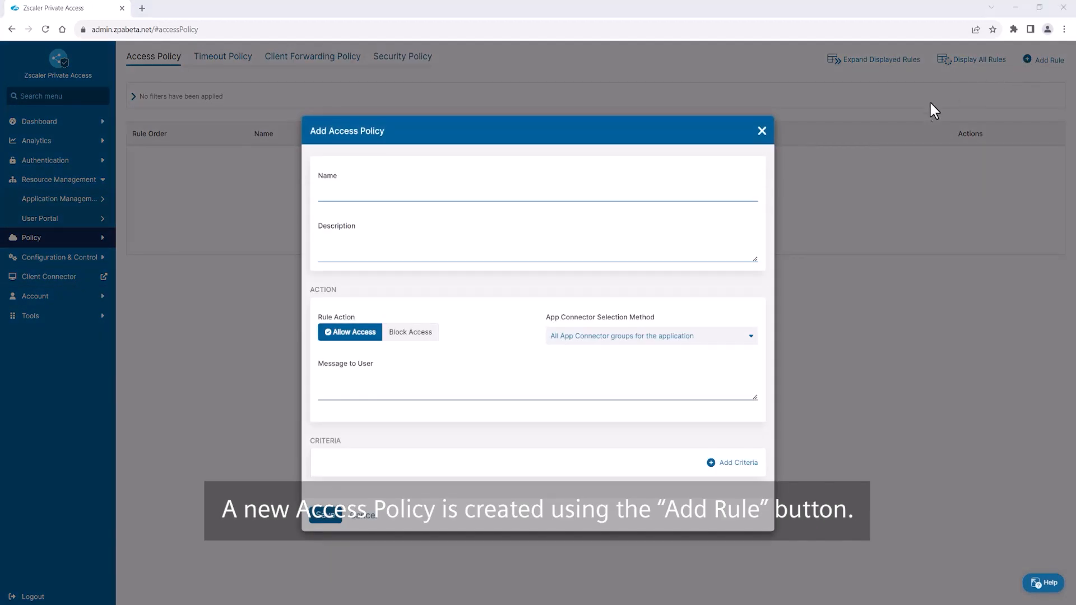
click(732, 187)
text(Zscaler Tutorial - Access Policy)
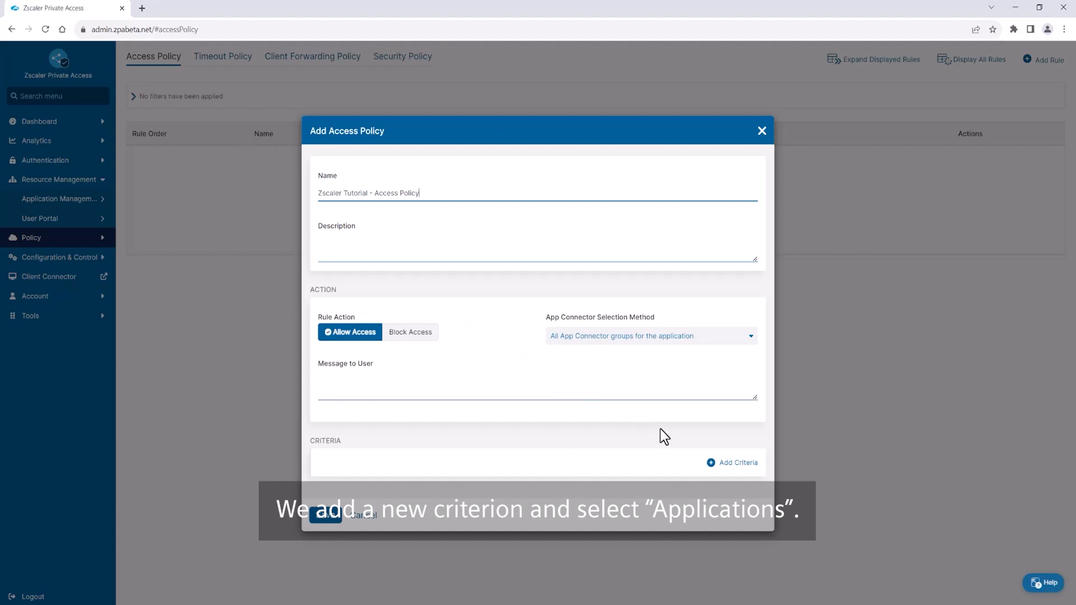
Add an Applications criterion to the rule and choose "Zscaler Tutorial - Application Segment" as its application segment.
click(728, 463)
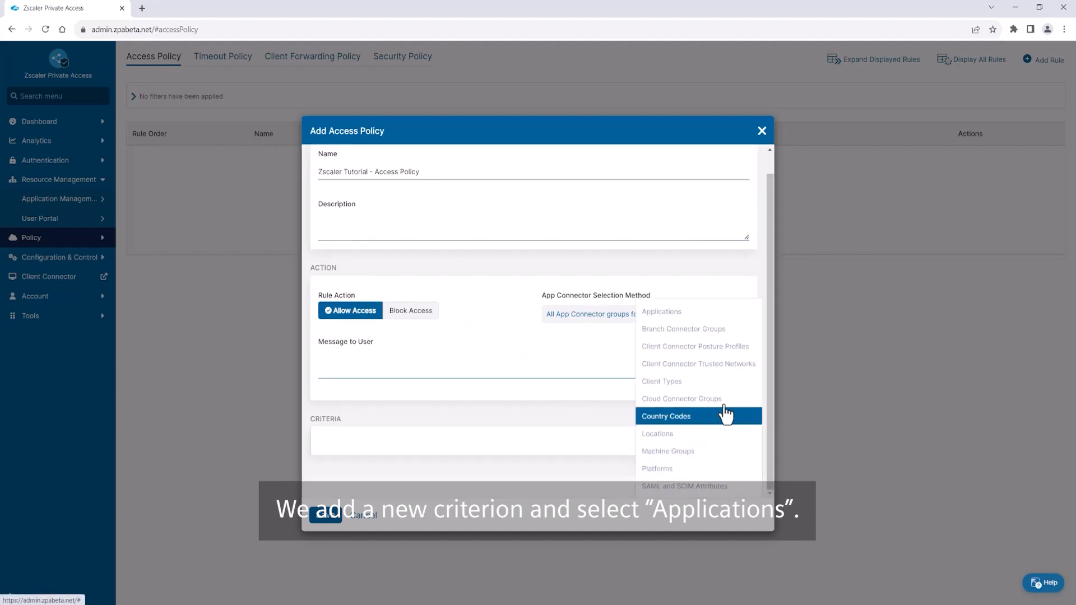
click(700, 313)
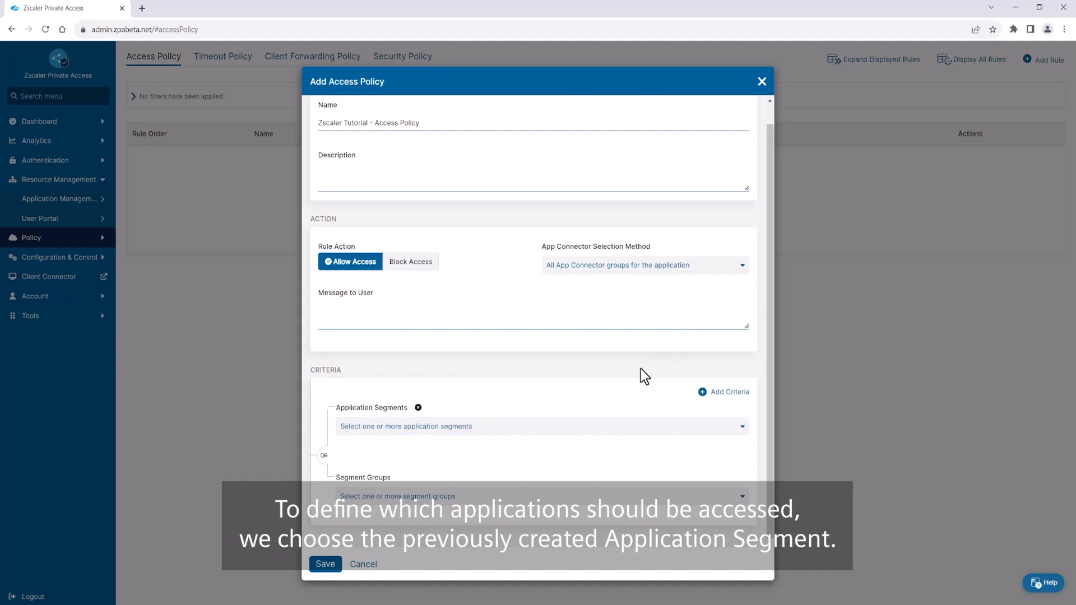
click(596, 430)
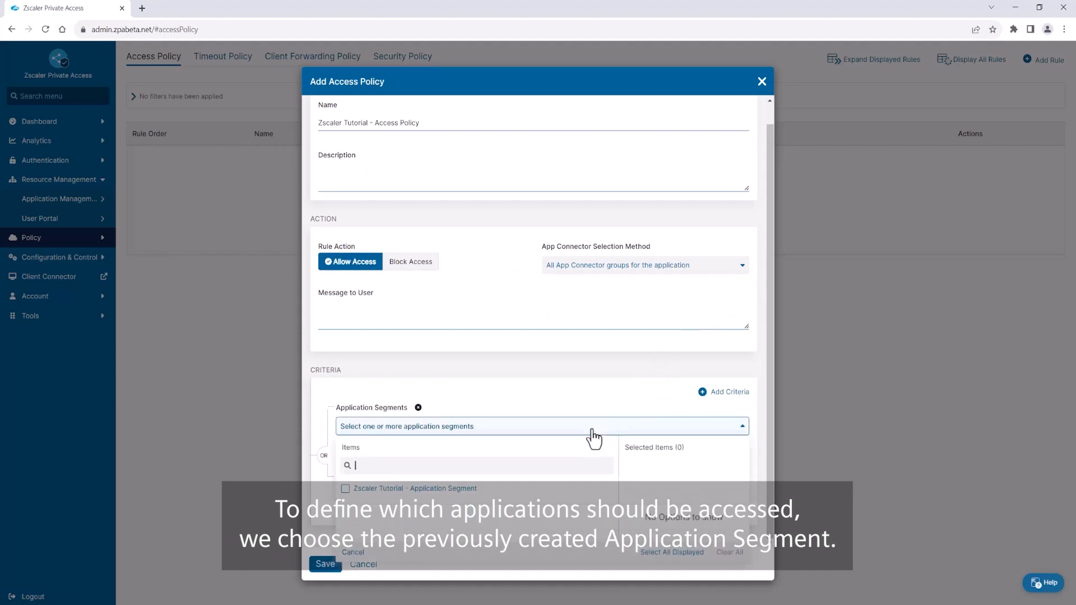
click(479, 491)
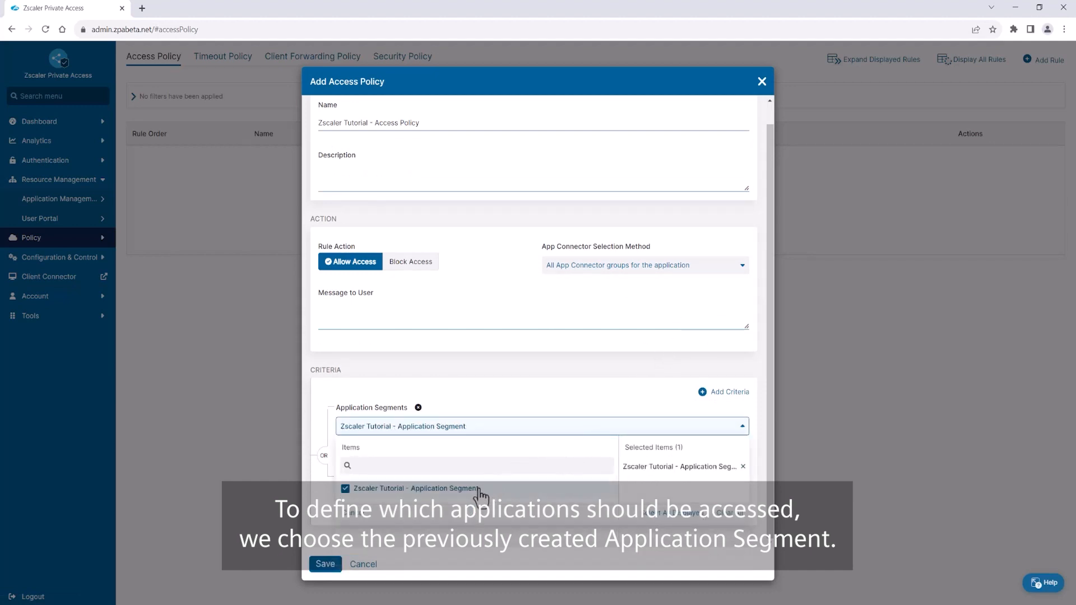
Add a SAML and SCIM Attributes criterion using the MyID-QA identity provider and the SAML Attributes type.
click(715, 399)
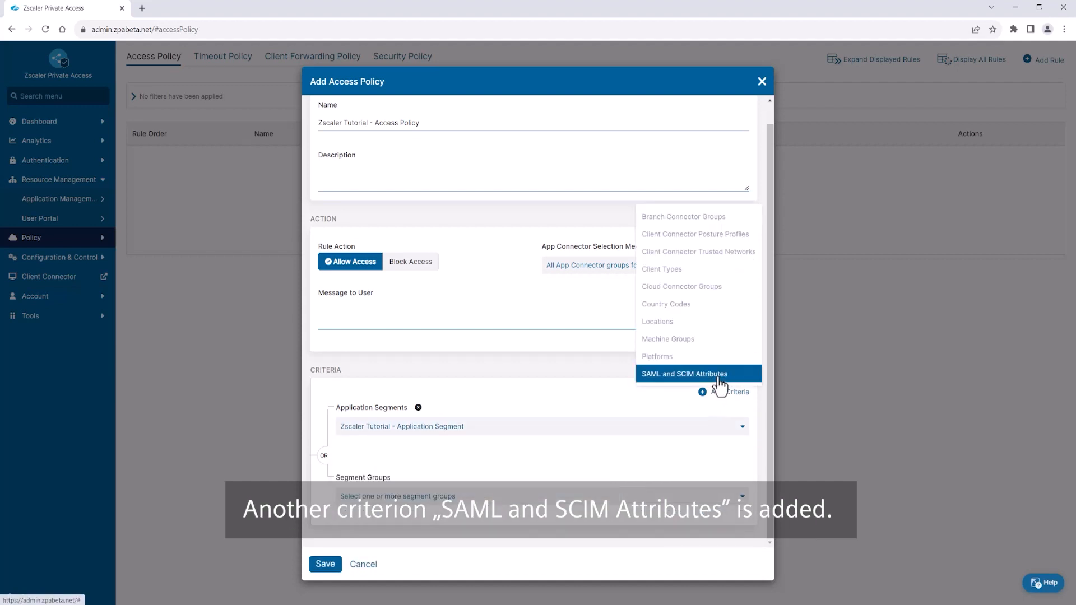
click(719, 376)
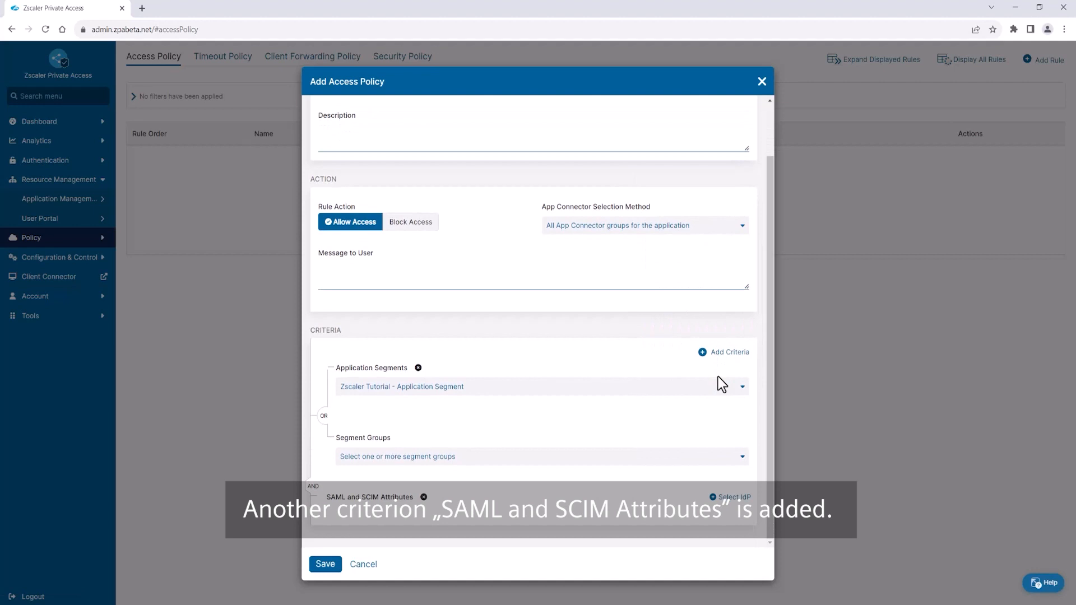
click(730, 498)
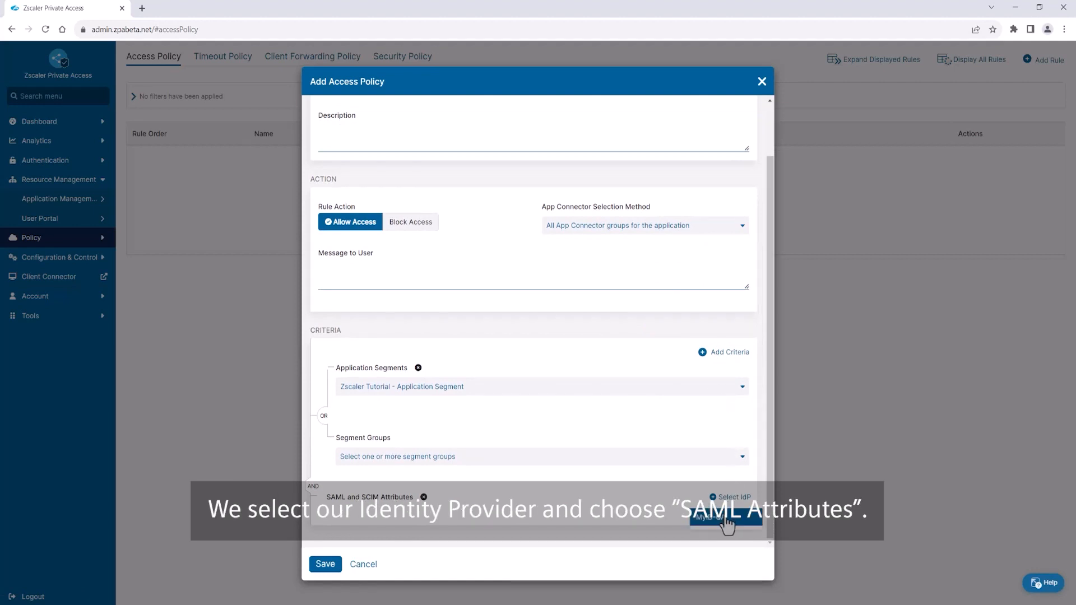
click(725, 516)
click(723, 519)
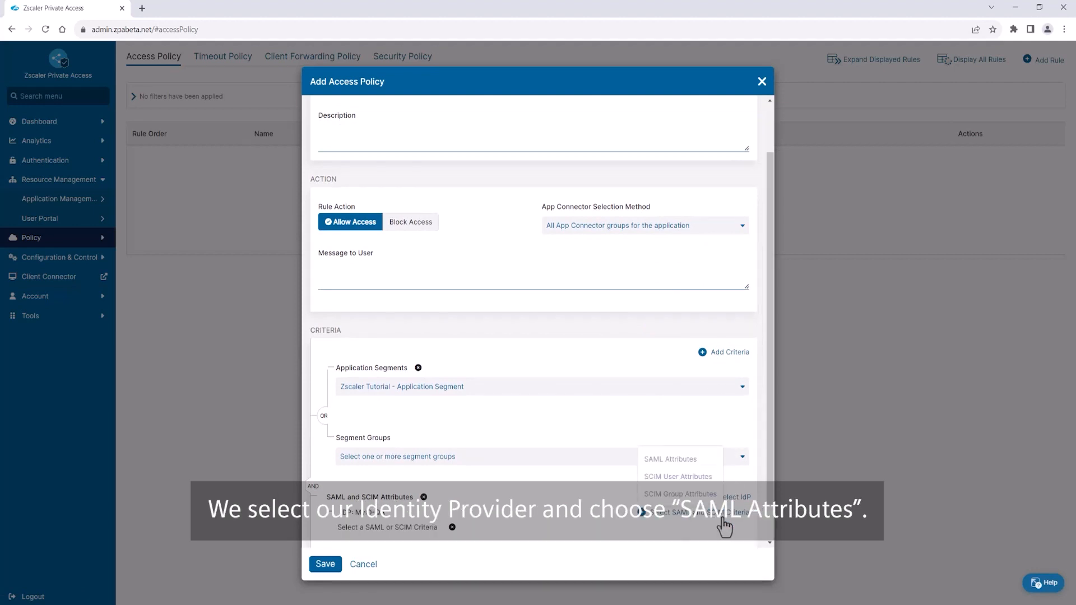
click(702, 462)
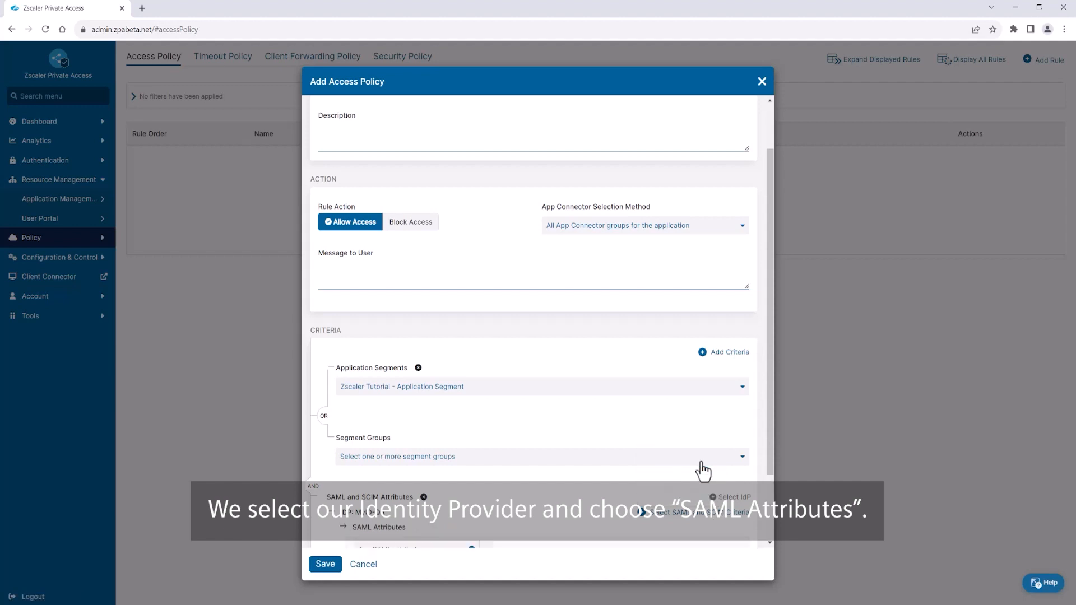
Set the SAML attribute to email with the permitted user's e-mail address as its value, and save the access policy.
scroll(701, 464, down, 3)
click(451, 465)
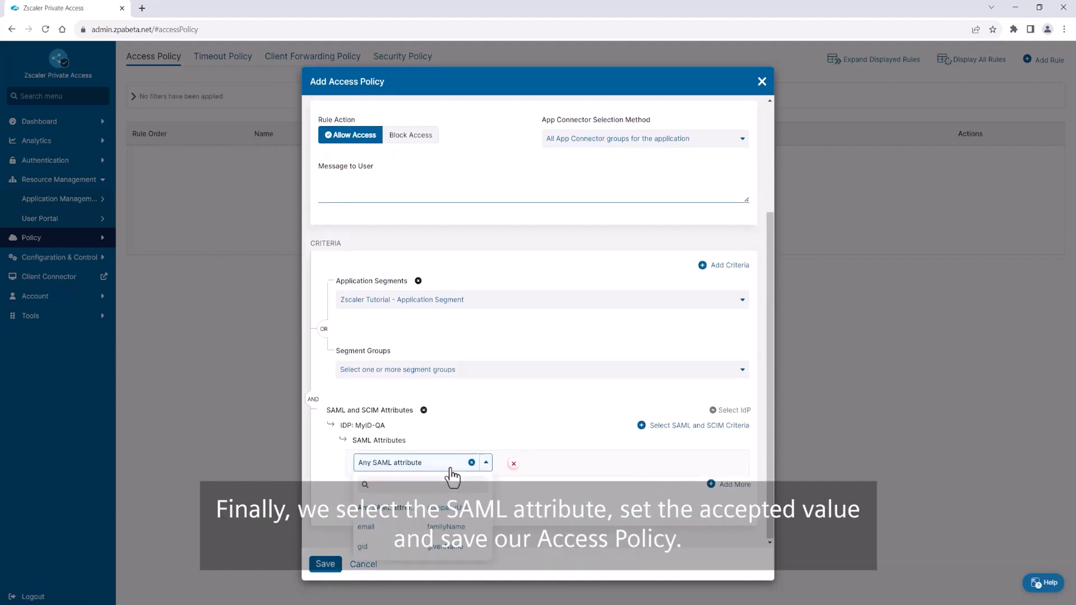
click(367, 528)
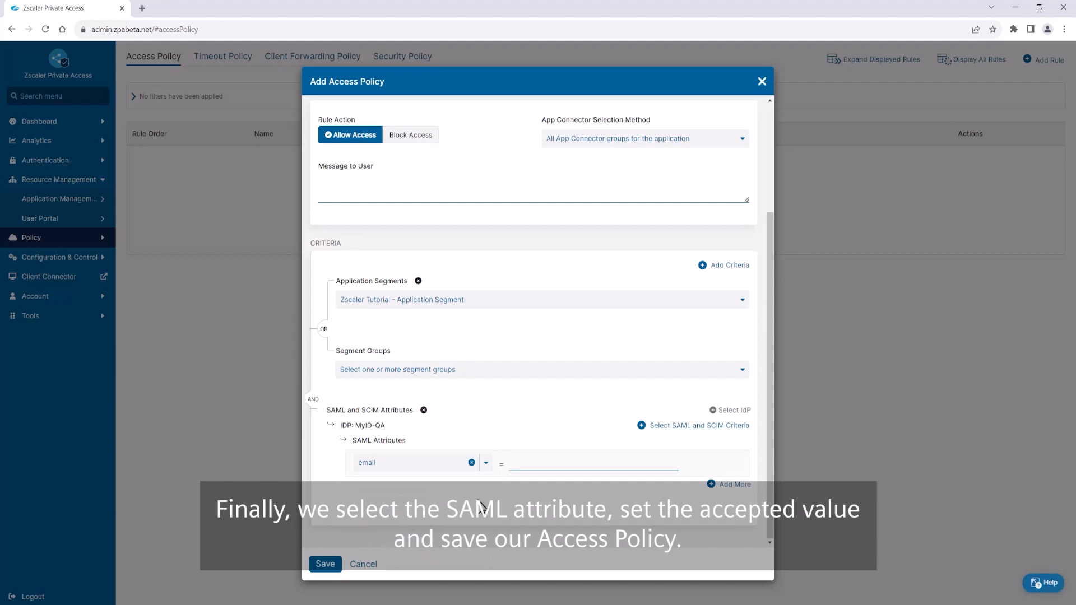
click(531, 467)
key(ctrl+v)
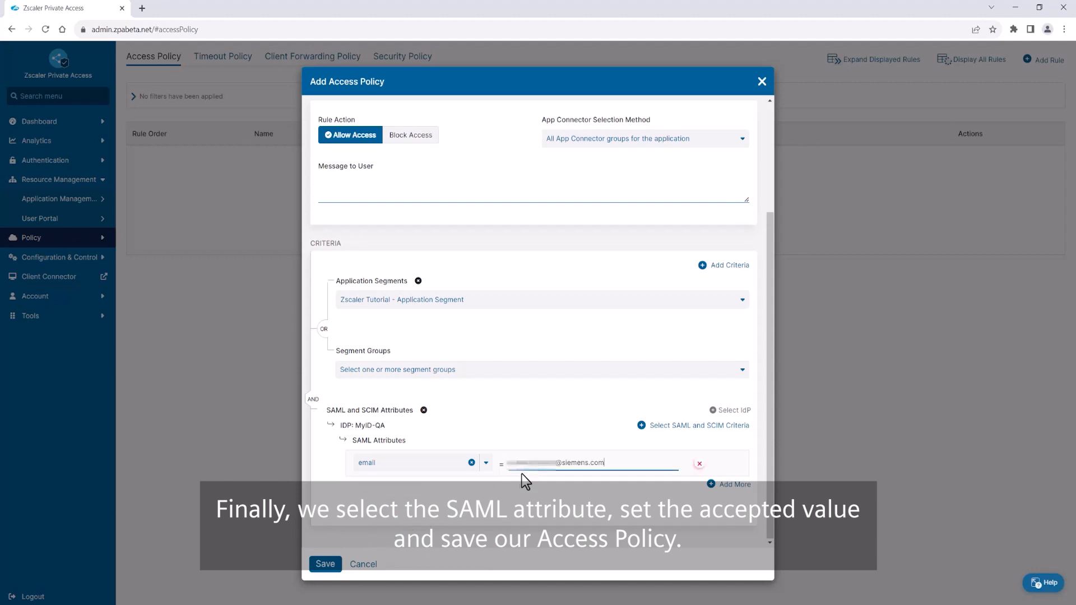
click(338, 566)
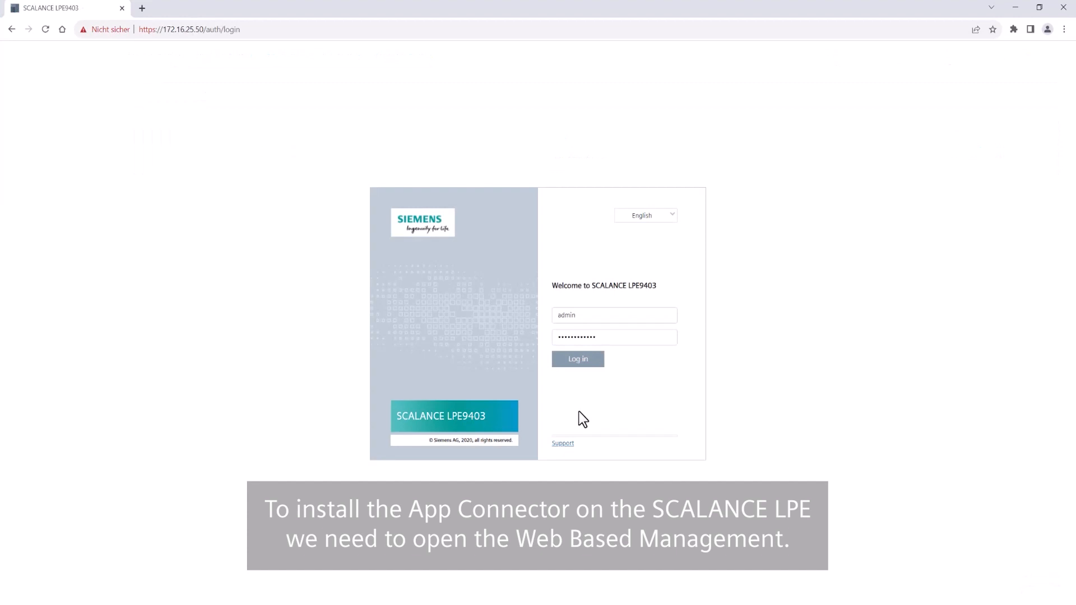
Switch to the SCALANCE LPE9403 web management, log in as admin and open the Docker installation page.
click(583, 363)
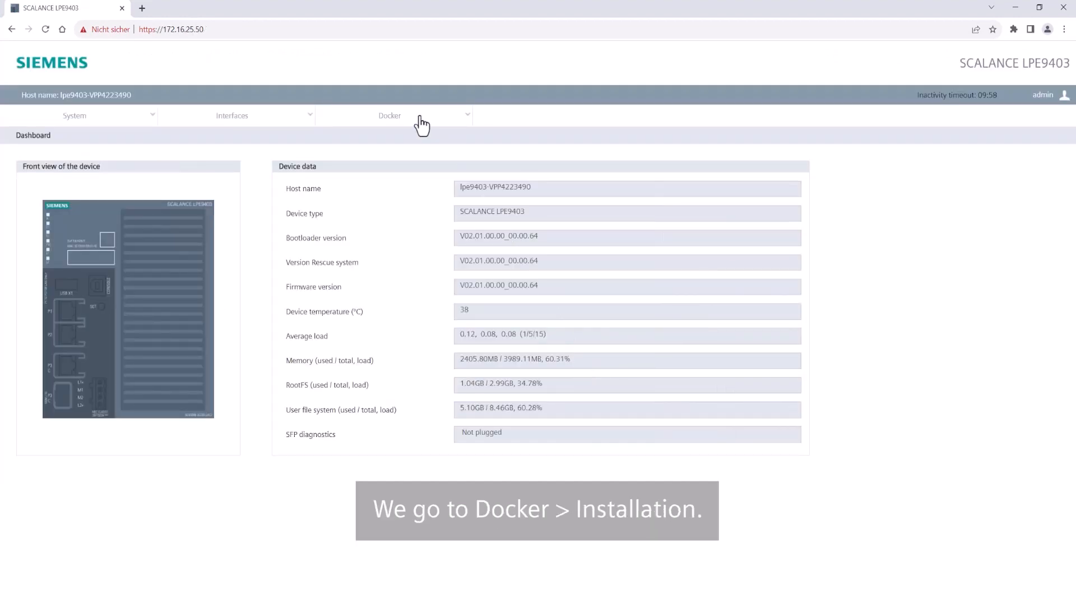
click(421, 125)
click(393, 223)
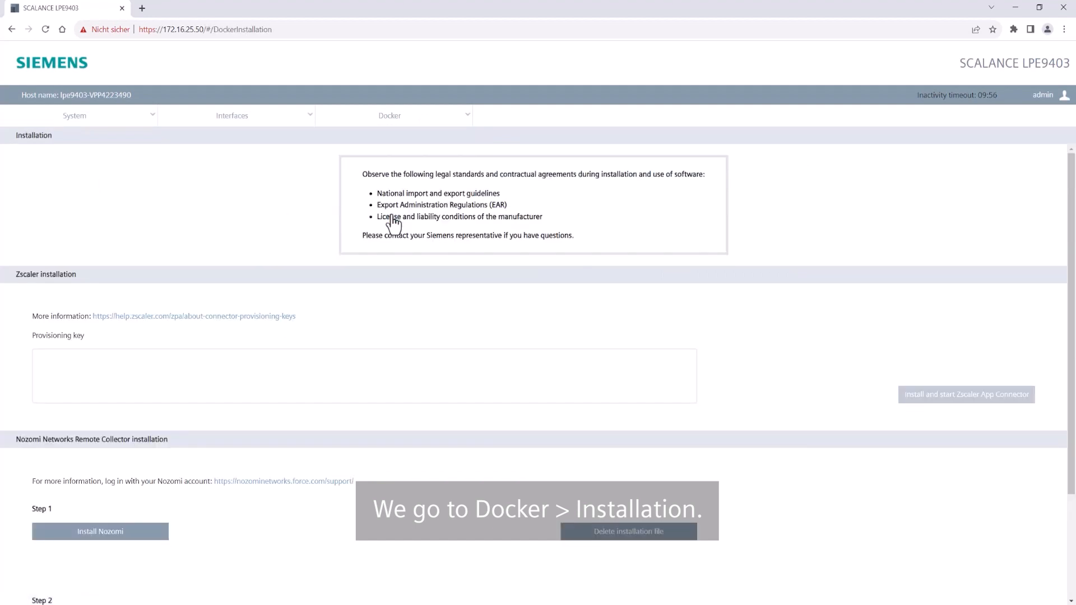
Paste the provisioning key into the Zscaler installation section, then install and start the Zscaler App Connector.
click(394, 362)
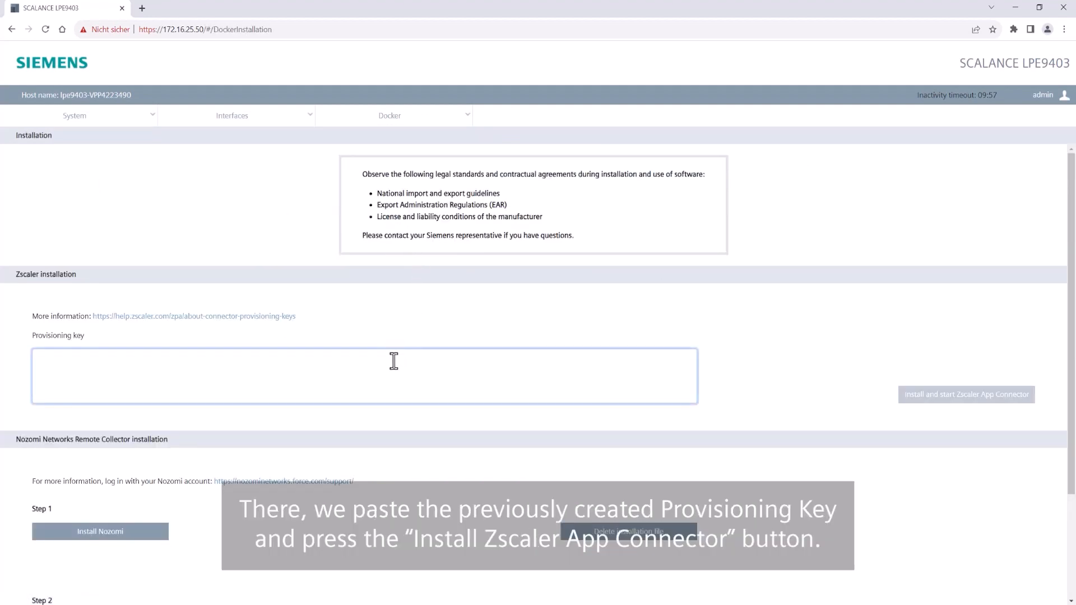
key(ctrl+v)
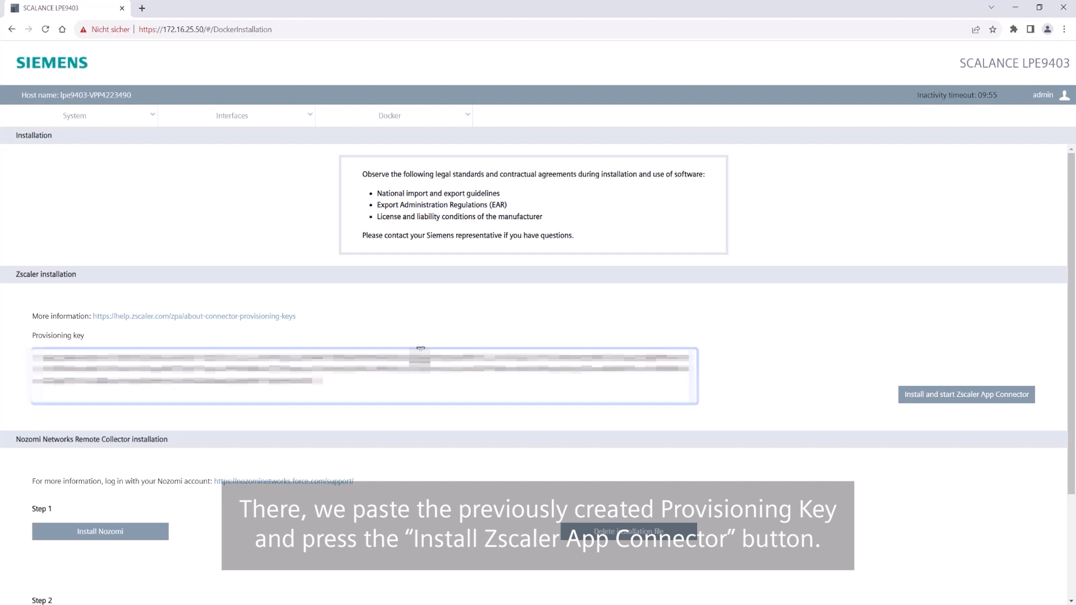
click(911, 395)
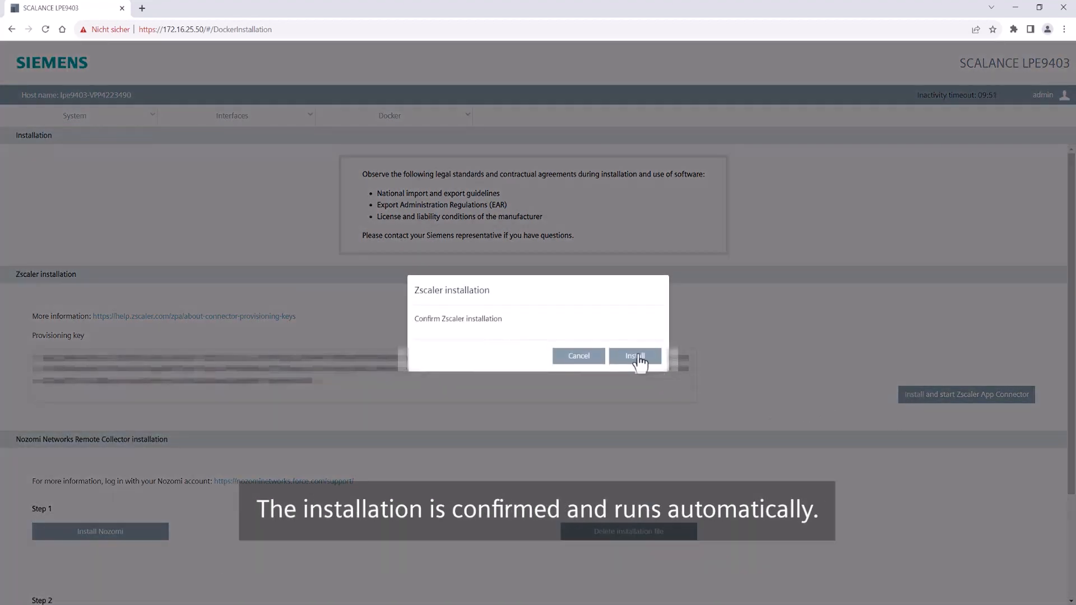
click(636, 356)
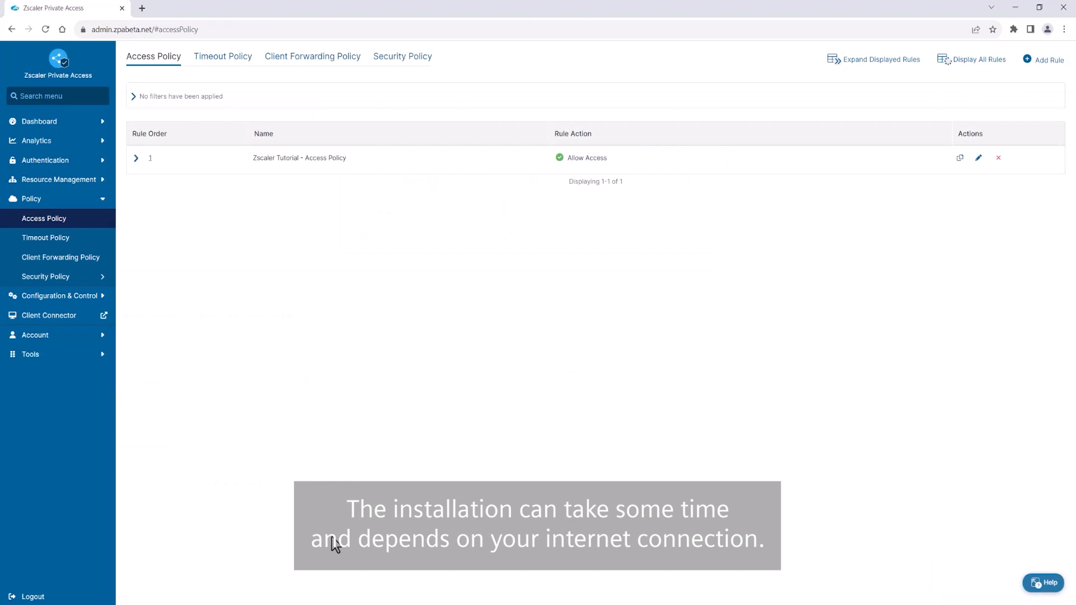
Switch back to the Zscaler Private Access portal and open the App Connectors list to check the connector's status.
click(104, 296)
mouse_move(113, 278)
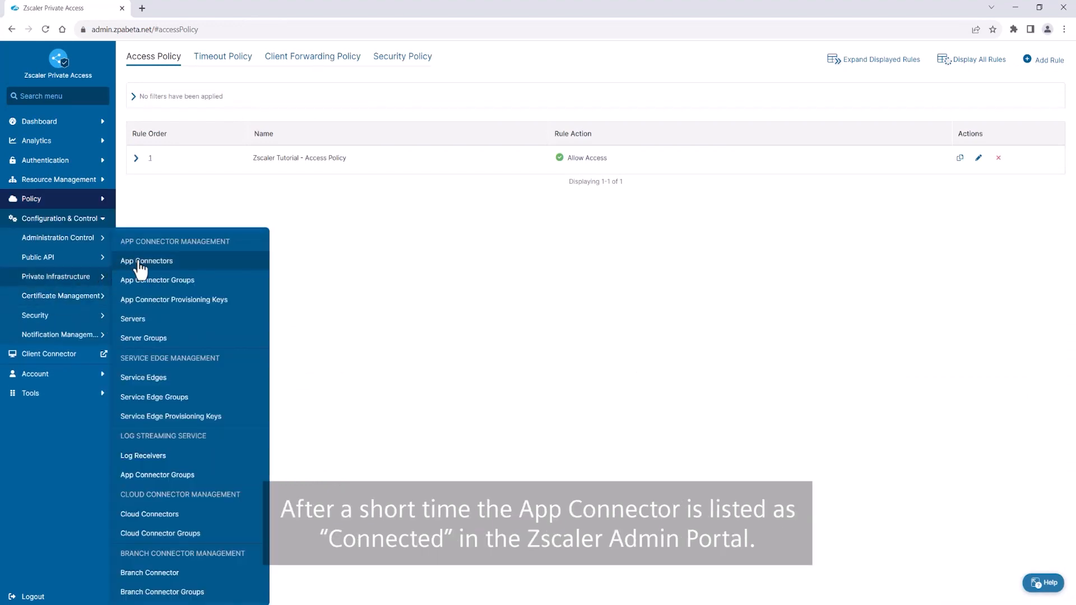
click(200, 262)
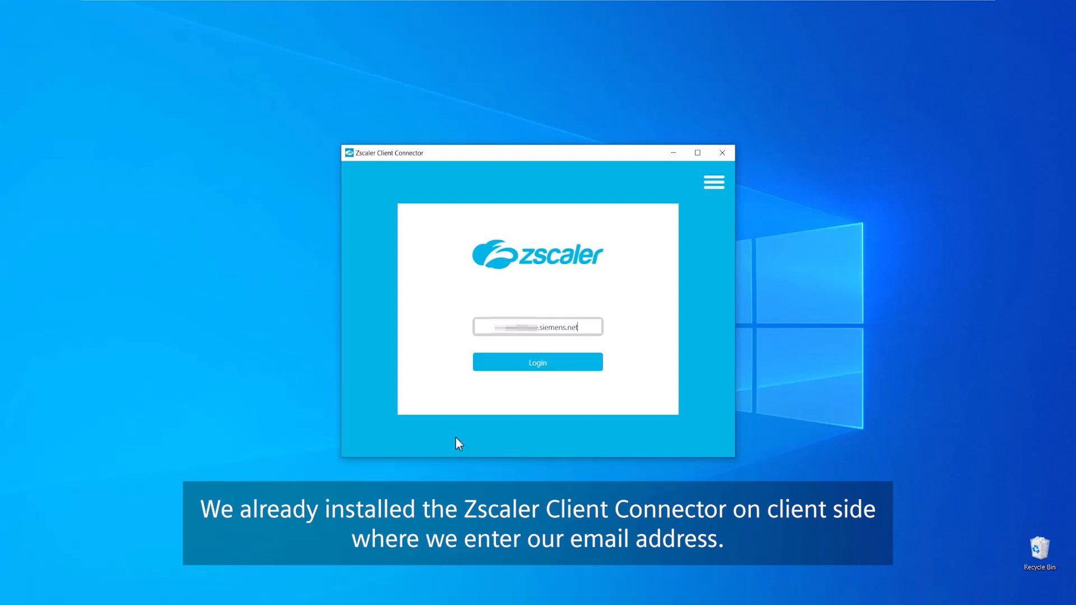
Switch to Zscaler Client Connector on the client PC, log in with the prepared account and reopen the client.
click(489, 366)
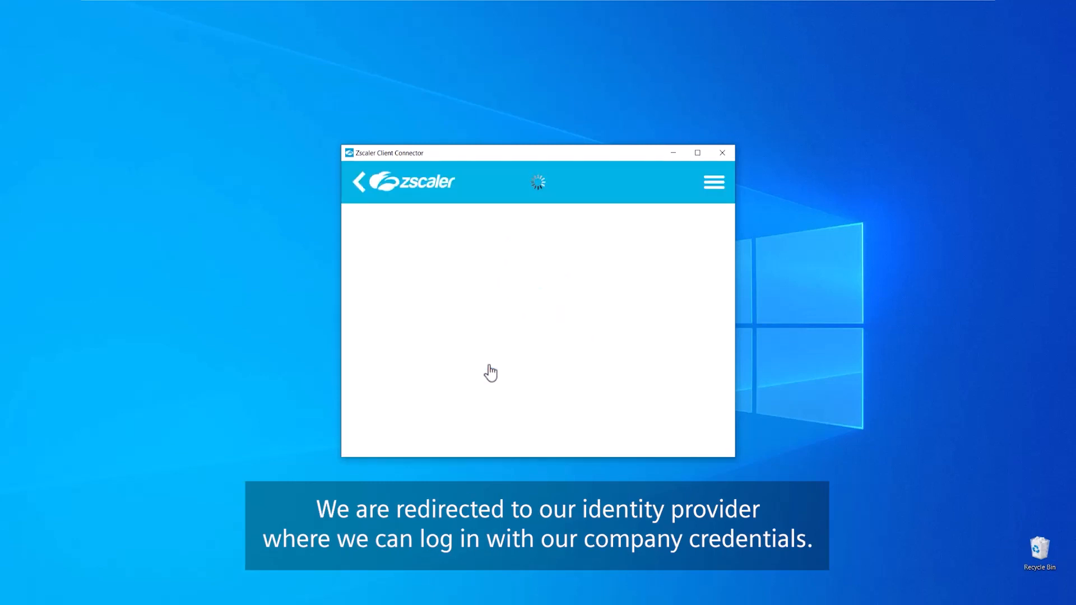
click(490, 372)
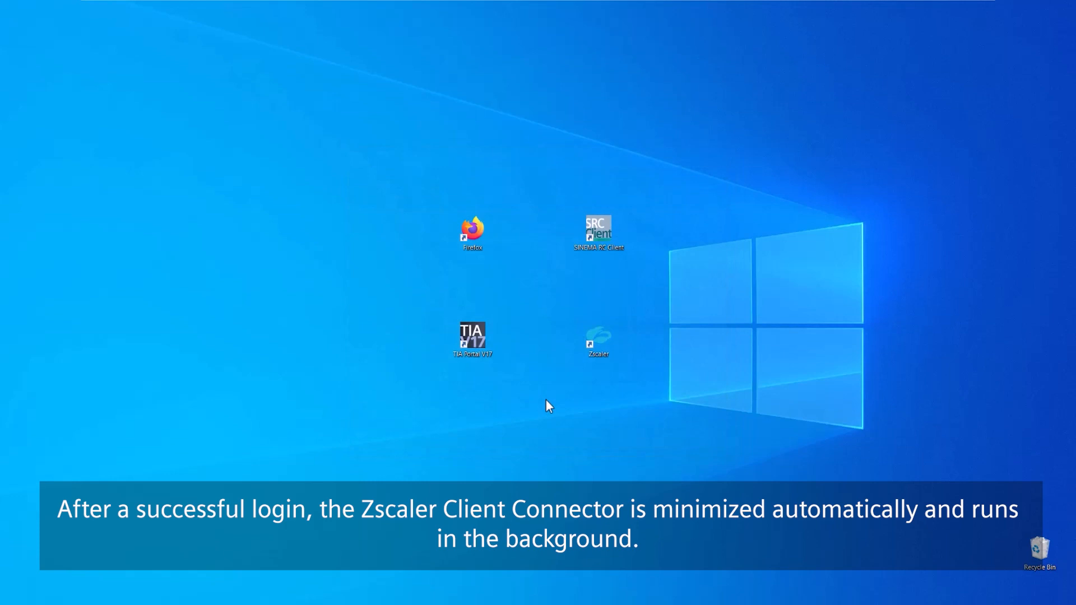
double_click(597, 351)
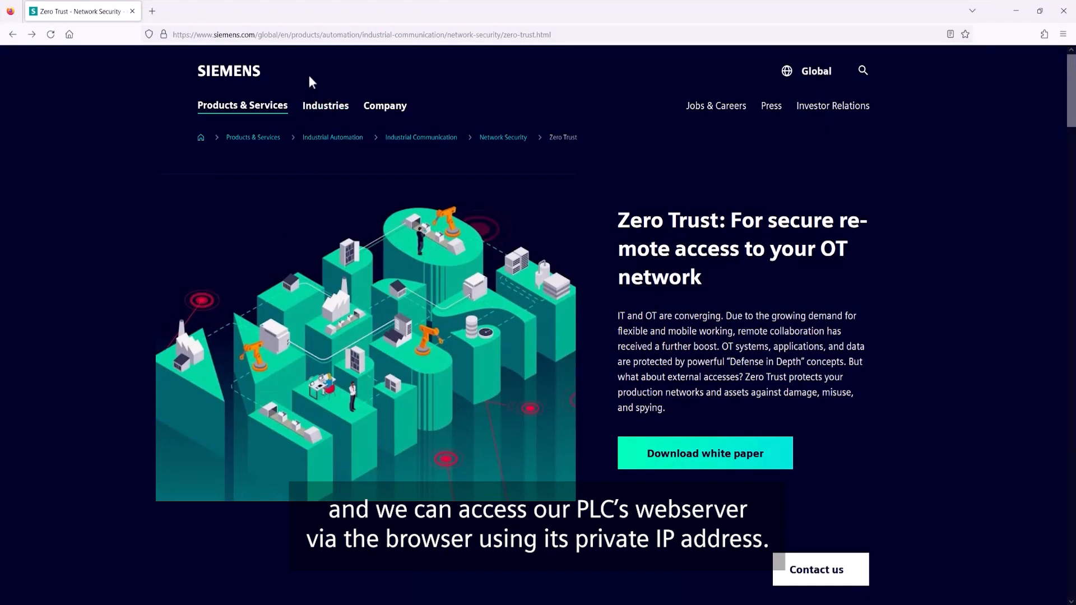
Switch to Firefox and open the PLC's web server at 172.16.25.20.
click(309, 35)
text(172.16.25.20)
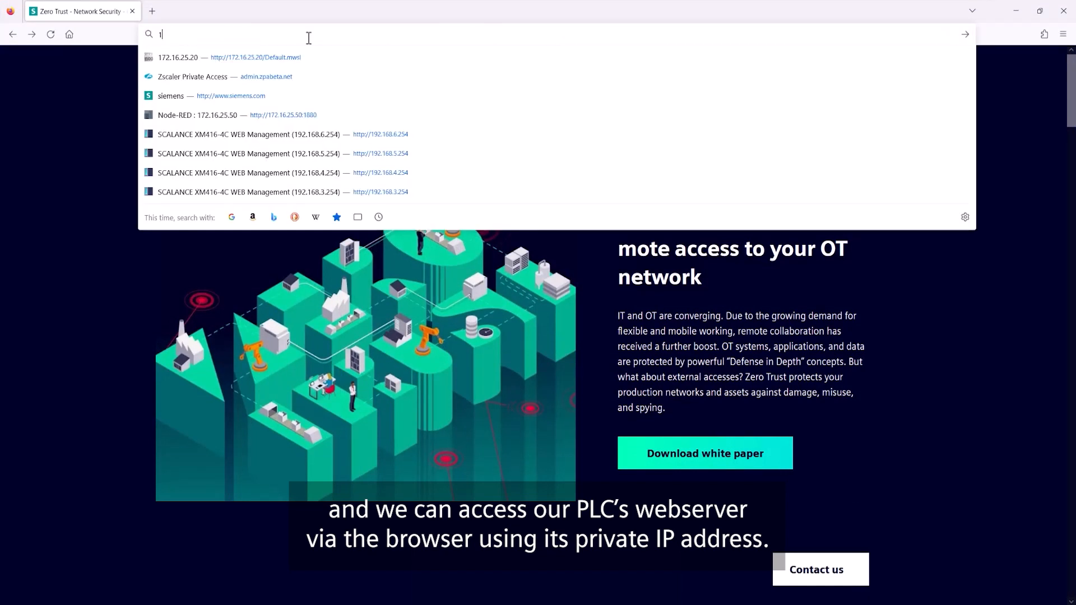
key(Down)
key(Return)
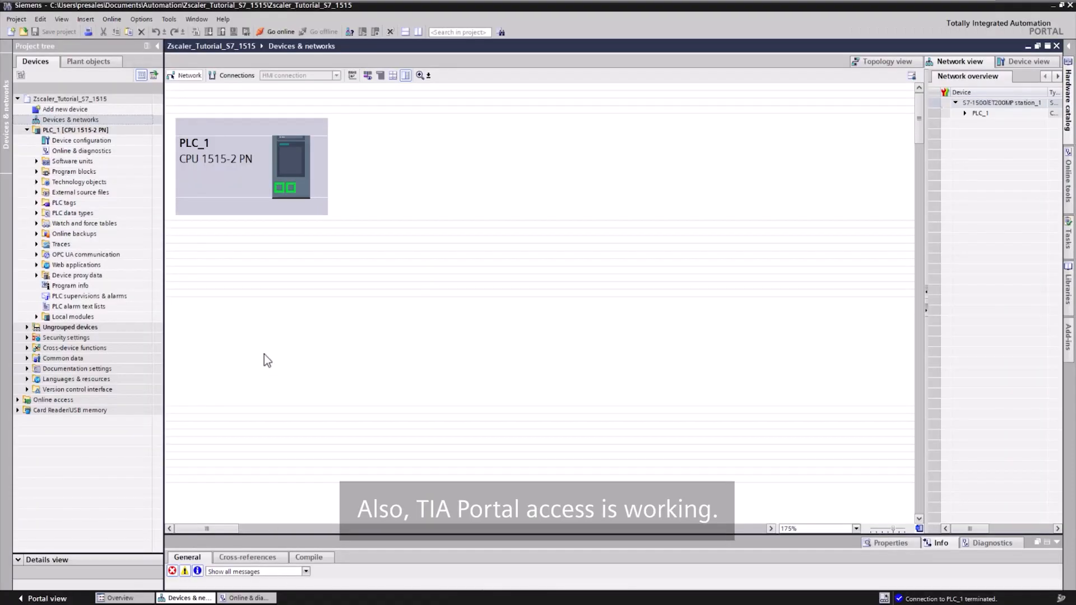
Switch to TIA Portal, go online with PLC_1 and open its Online & diagnostics view.
click(235, 213)
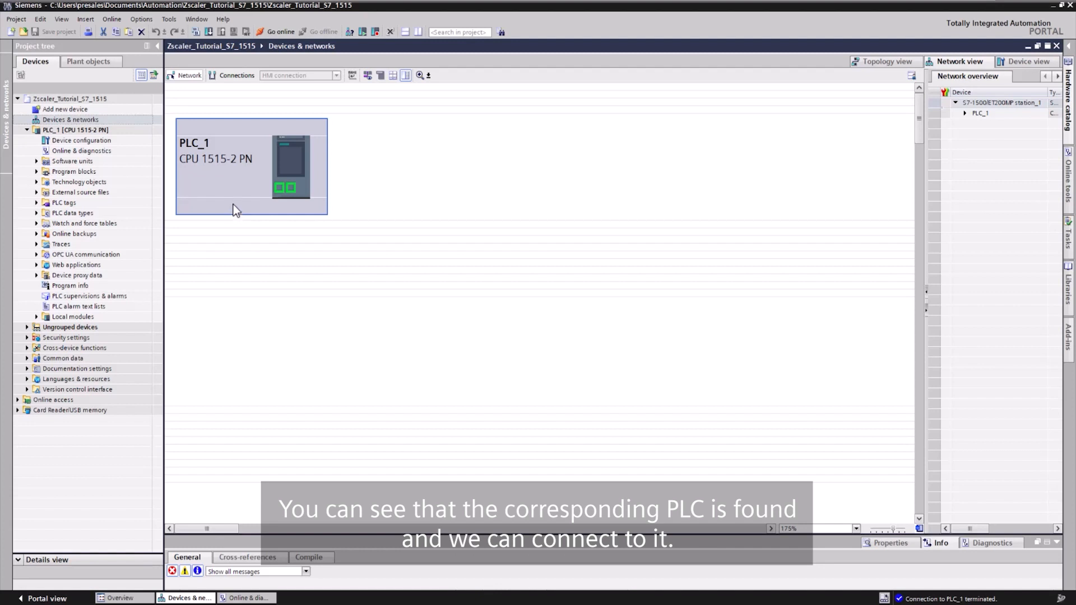
click(270, 32)
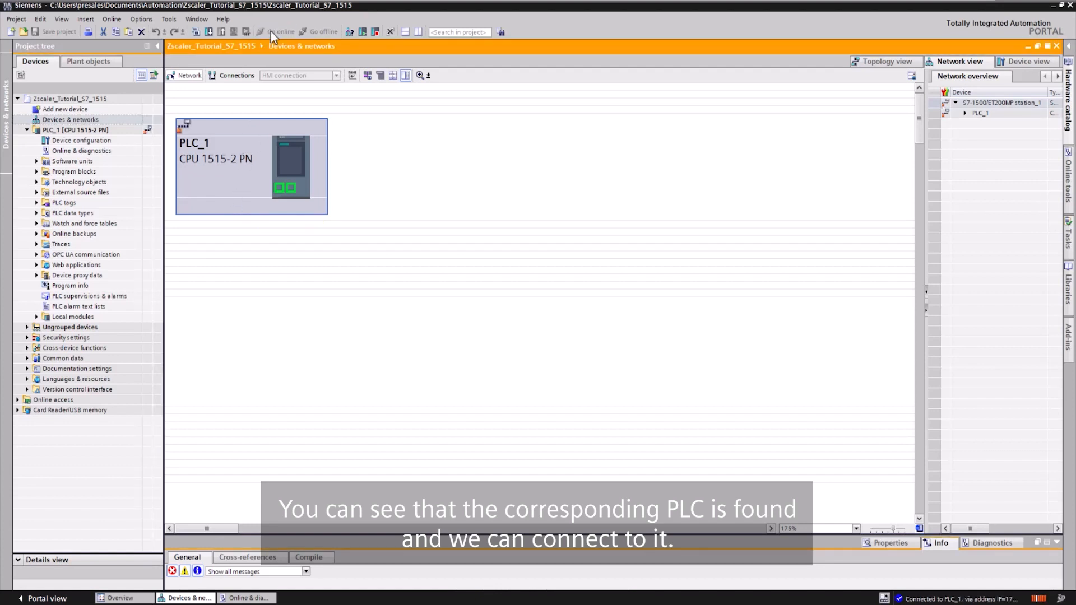
double_click(104, 152)
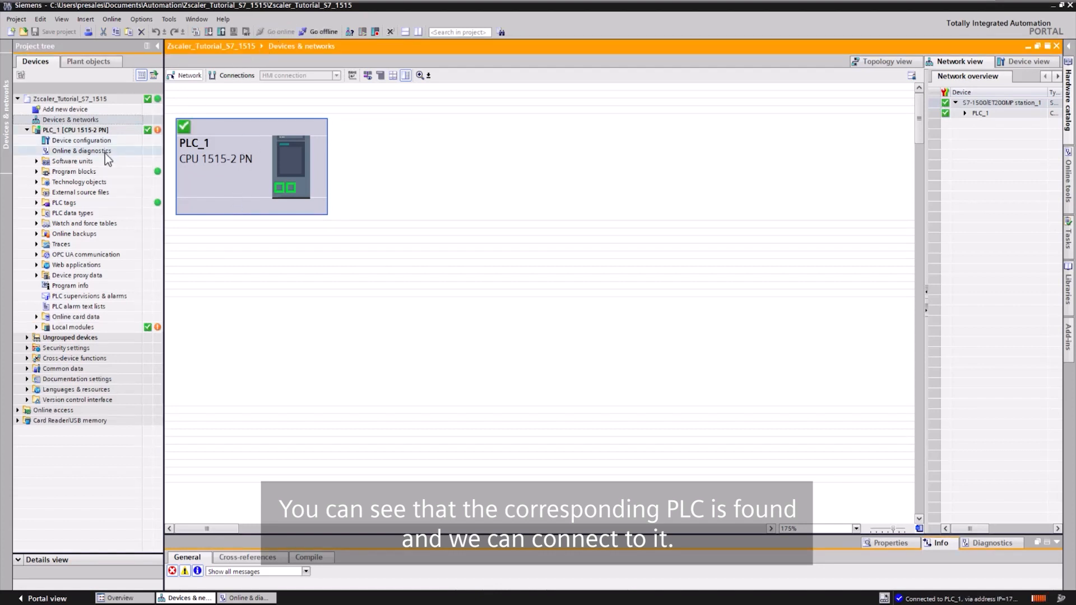